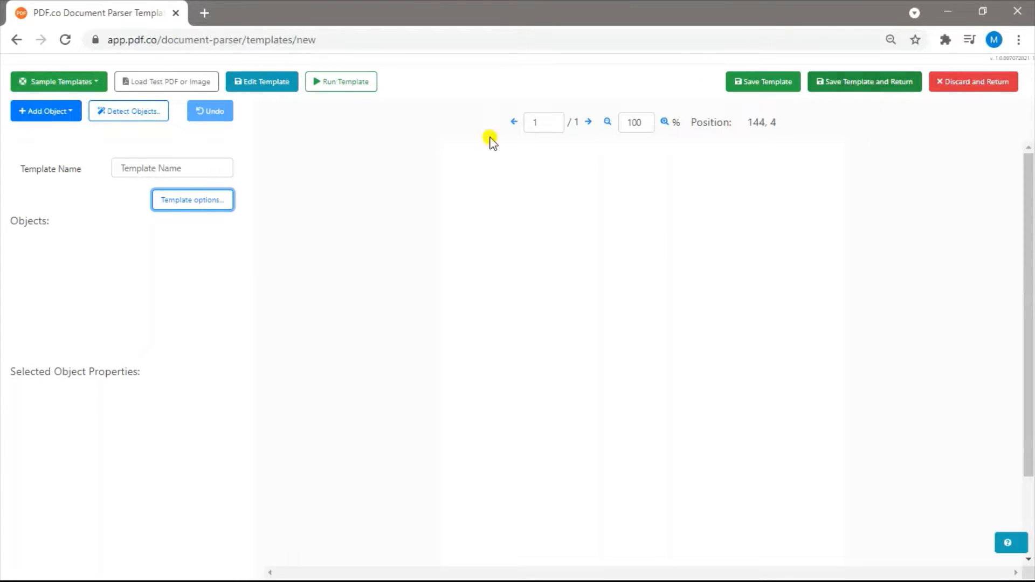
left_click(65, 109)
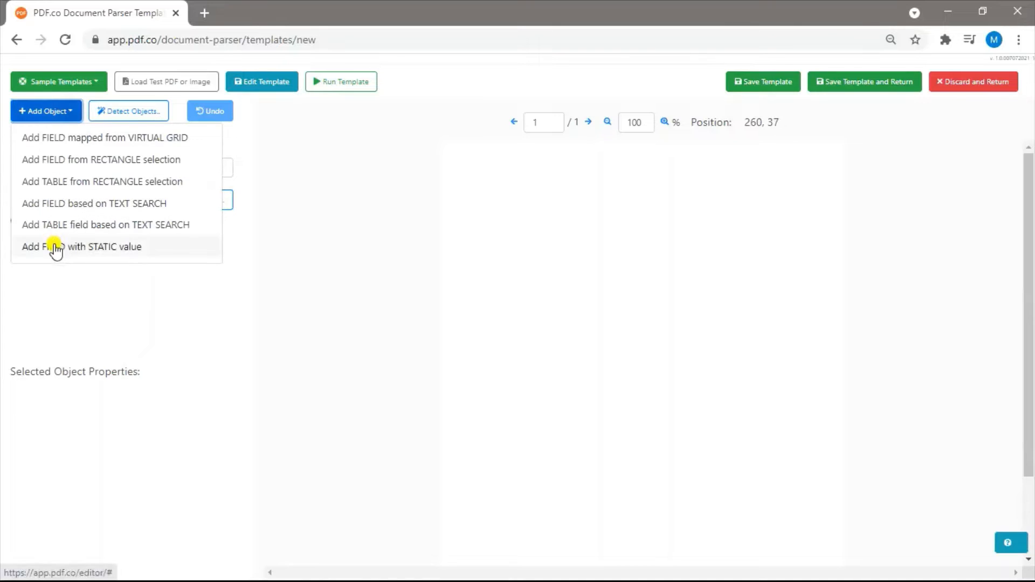
left_click(63, 110)
left_click(189, 202)
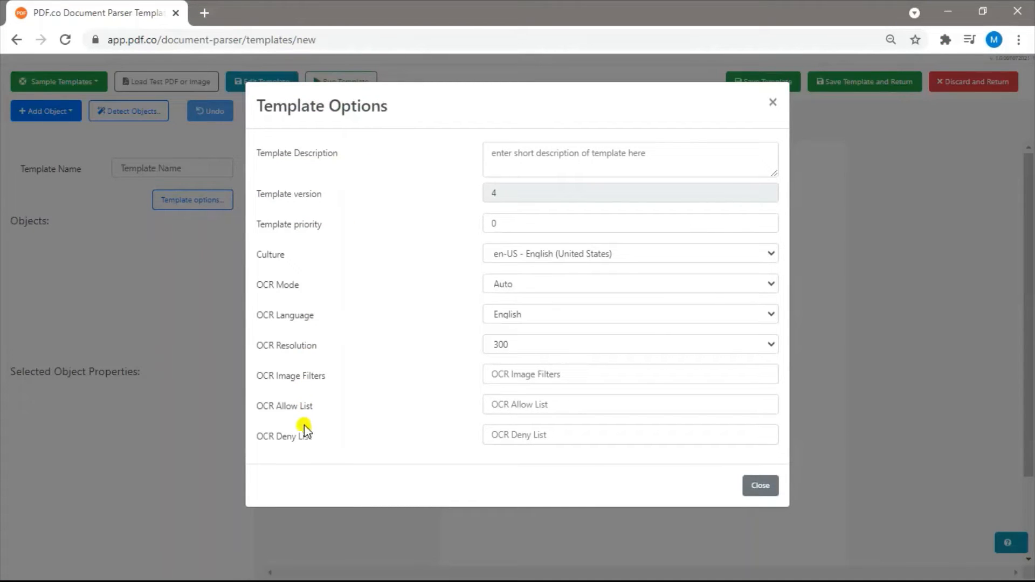
left_click(757, 487)
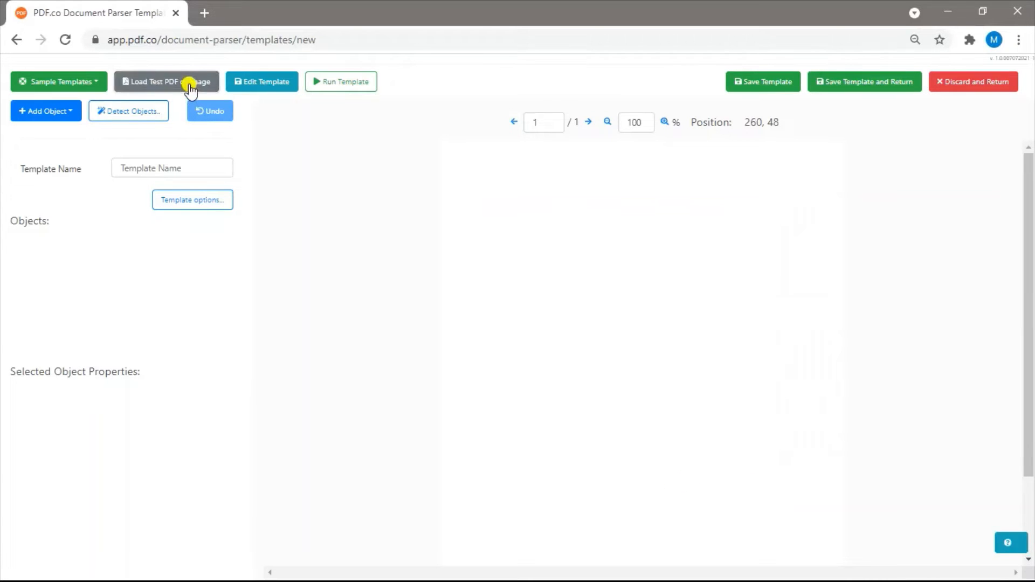
Load Google.pdf from the Parse Simple Document folder as the test document for the template
left_click(190, 86)
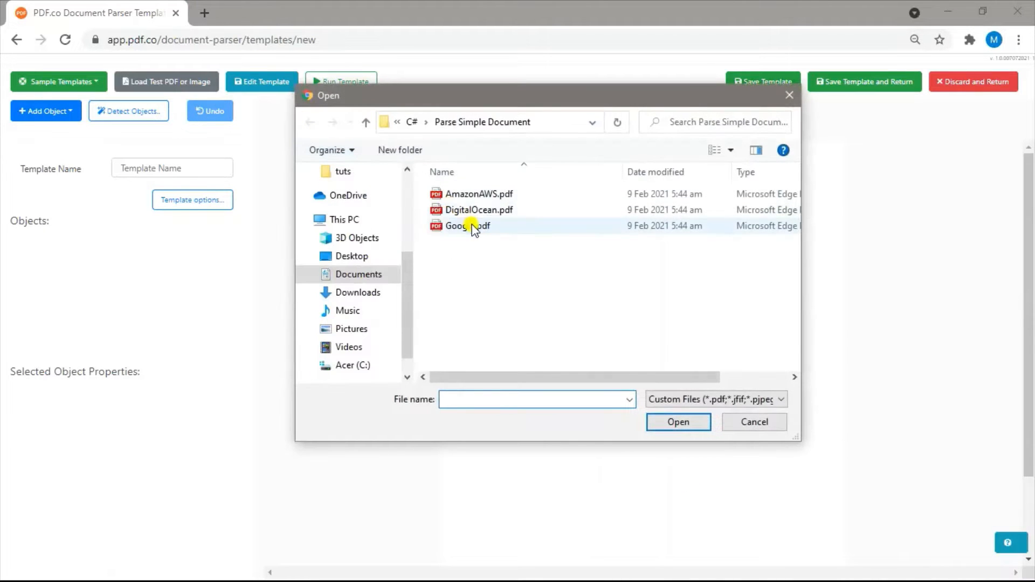
left_click(472, 226)
left_click(691, 422)
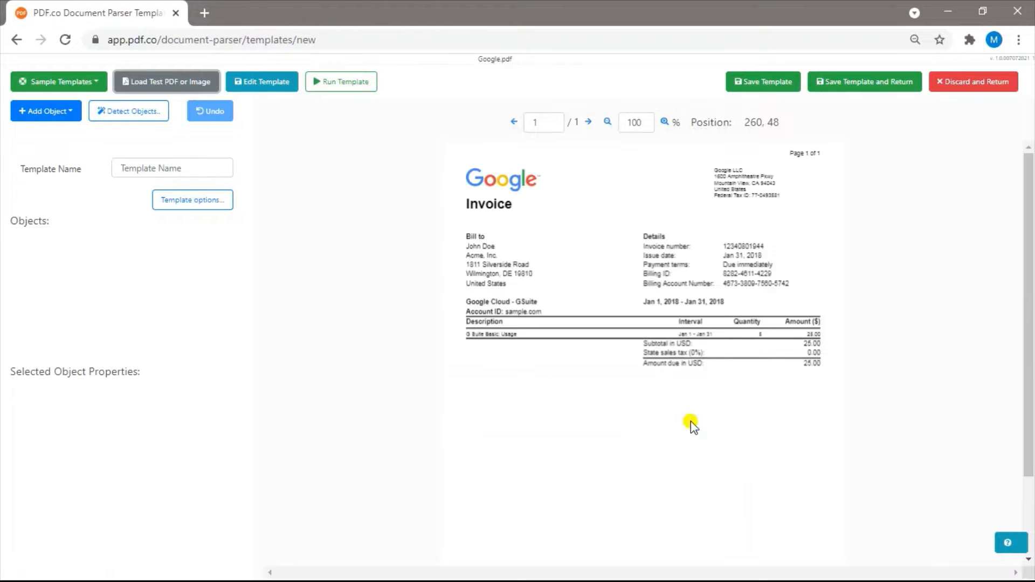
left_click(665, 122)
left_click(664, 122)
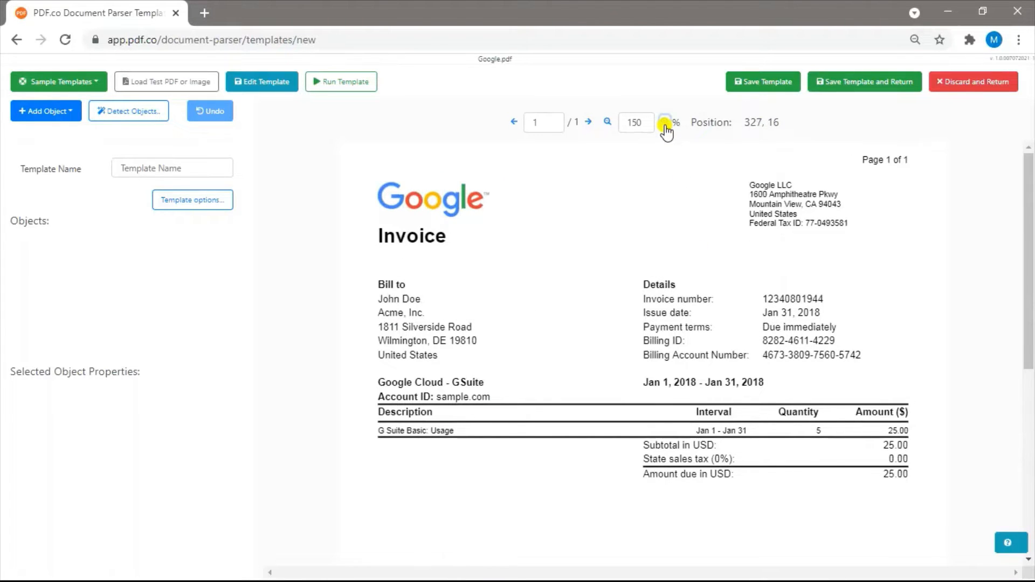
left_click(665, 122)
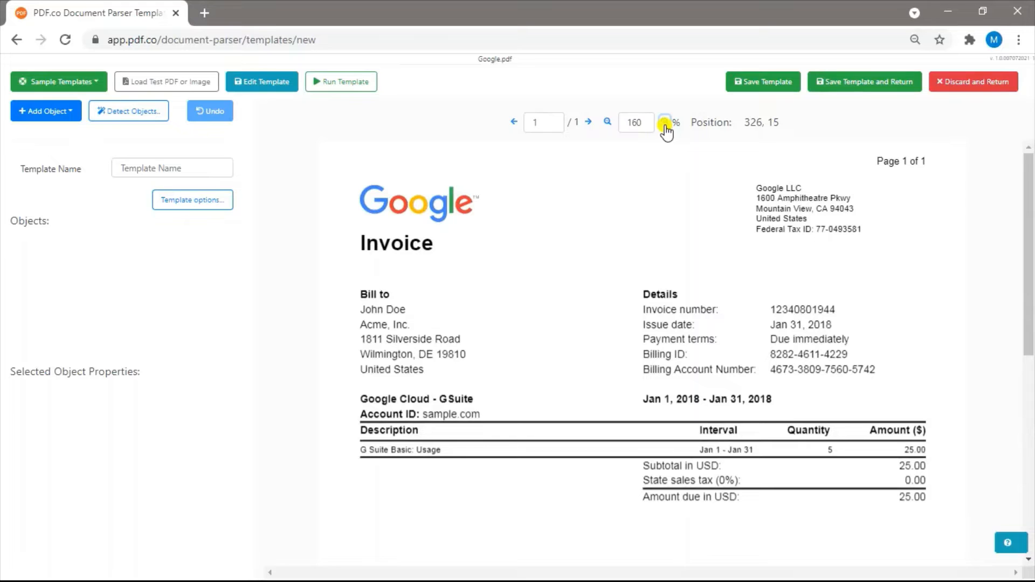
Name the template Demo and set its culture to fr-FR - French (France) in the template options
left_click(196, 161)
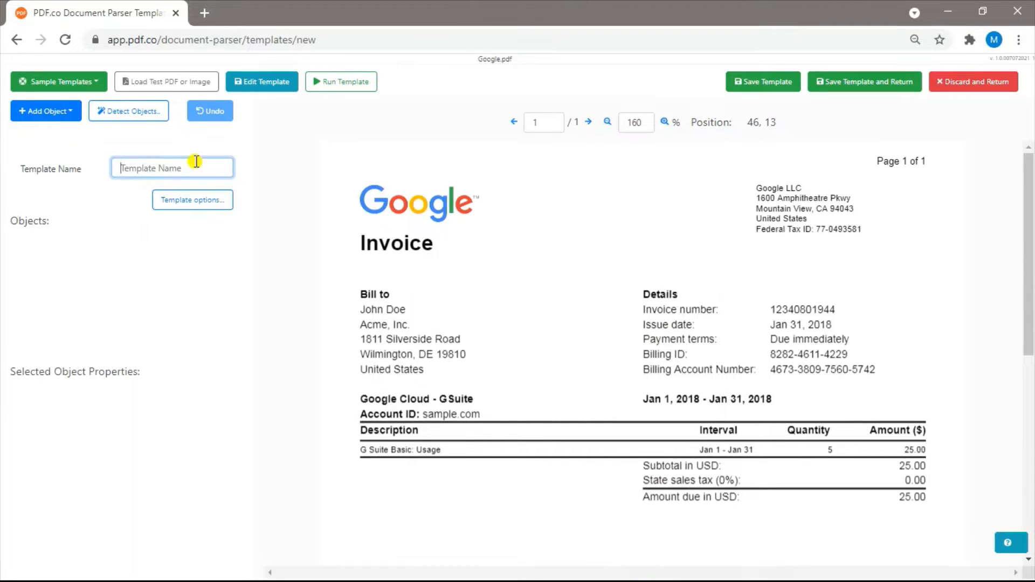
type("Demo")
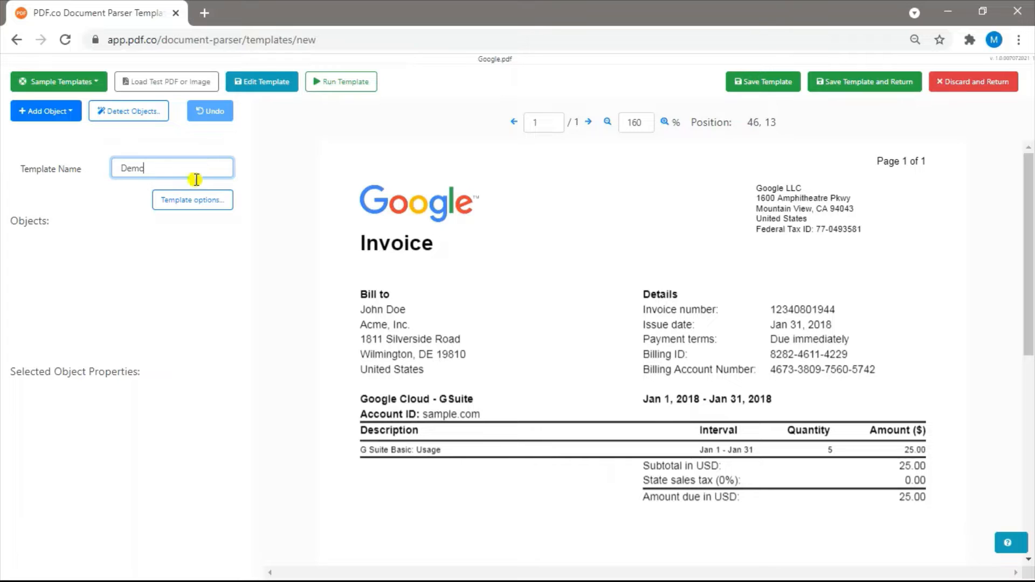
left_click(195, 202)
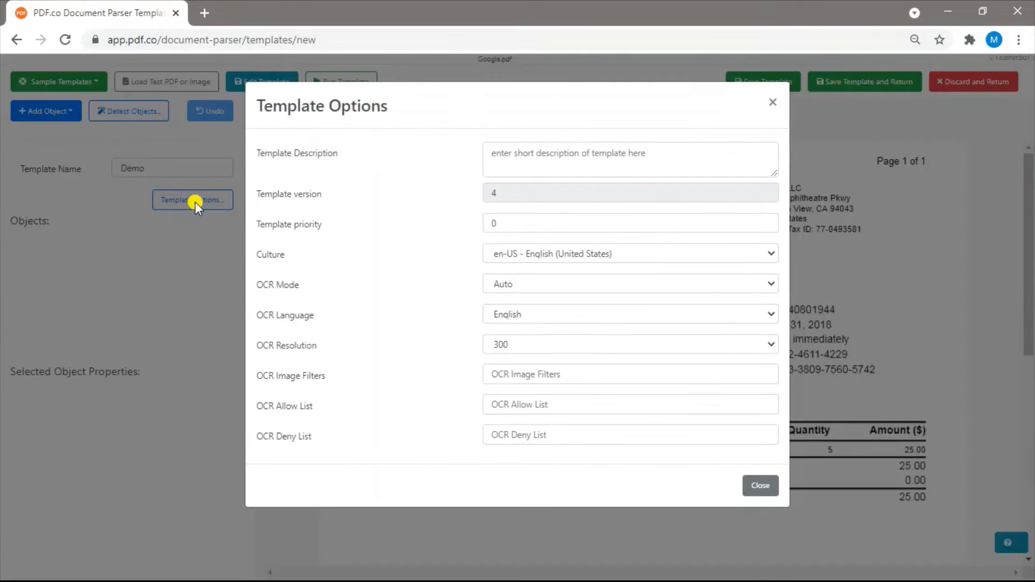
left_click(537, 261)
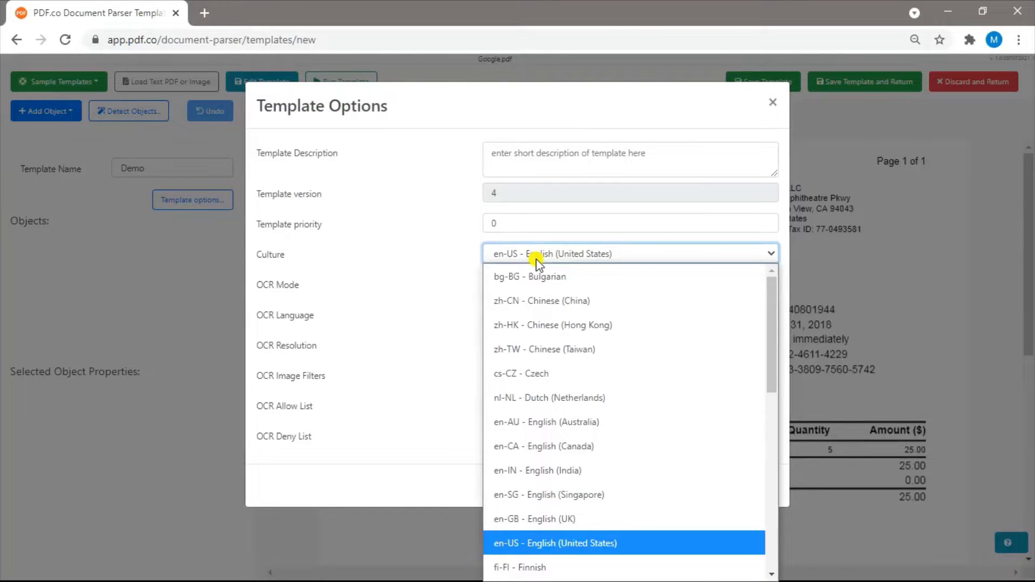
scroll(527, 518, "down", 3)
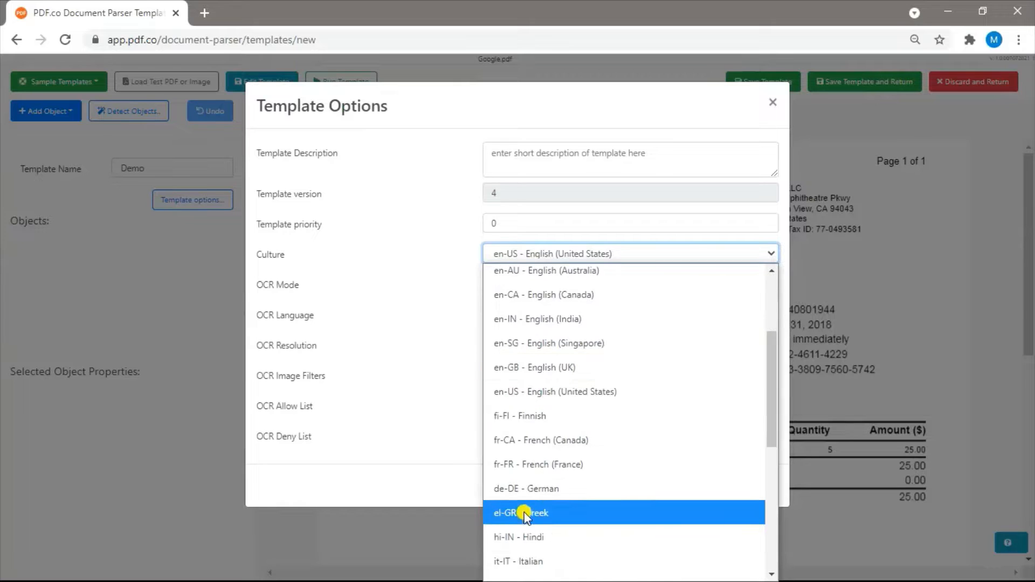
left_click(520, 465)
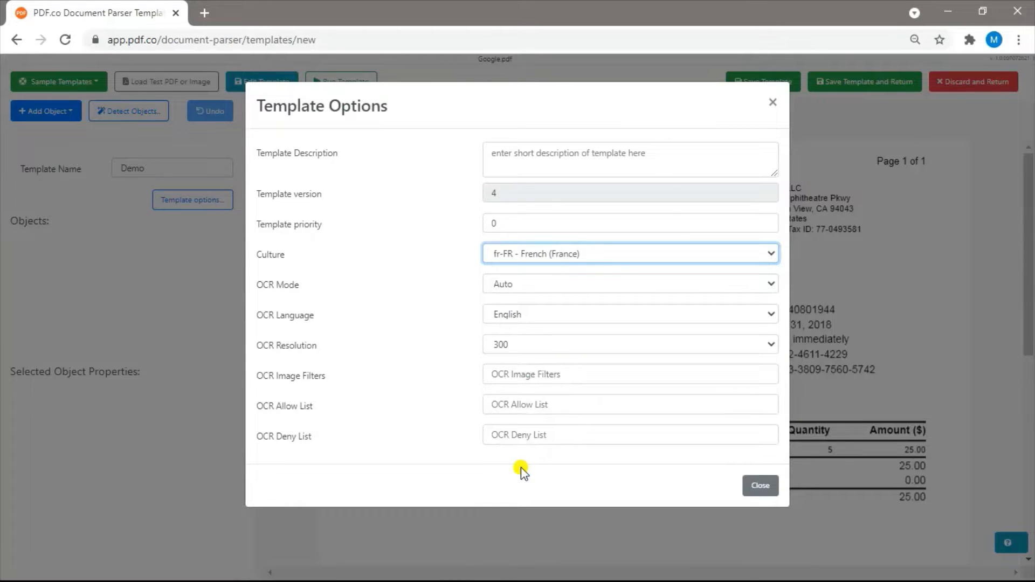
left_click(760, 486)
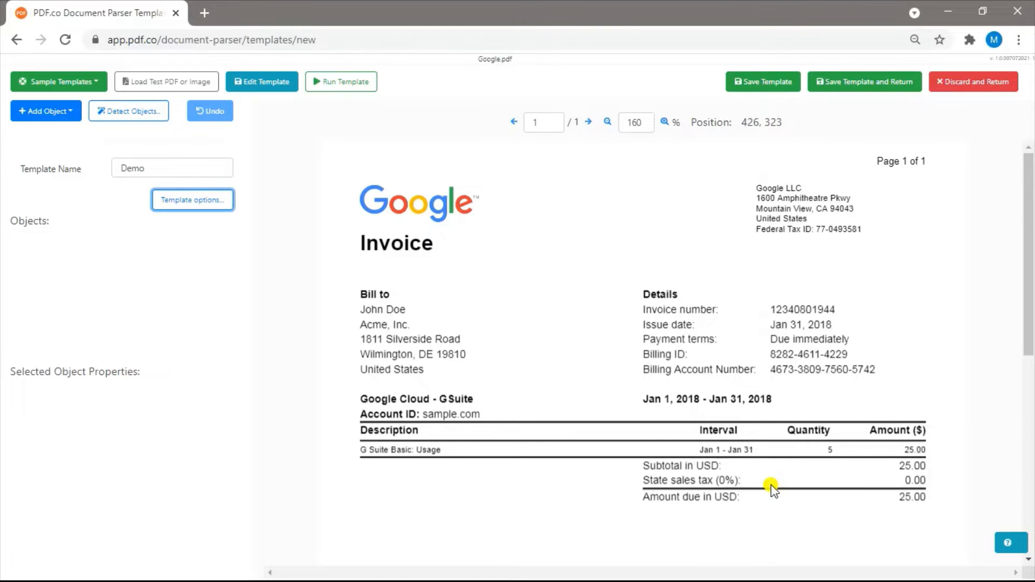
Add a field from a rectangle selection and fit it, about 44 by 11, around the client's name under Bill to
left_click(49, 111)
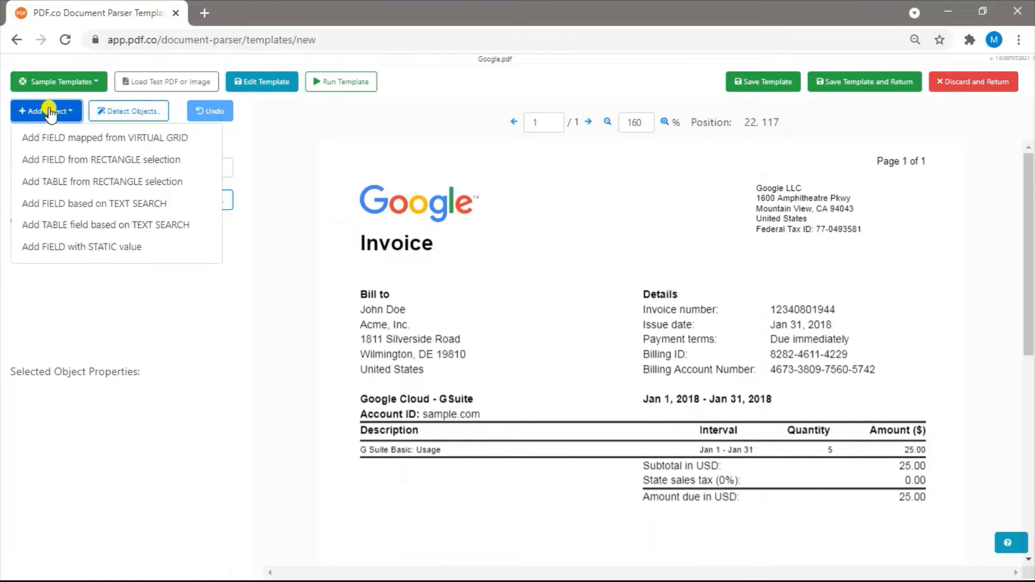
left_click(57, 160)
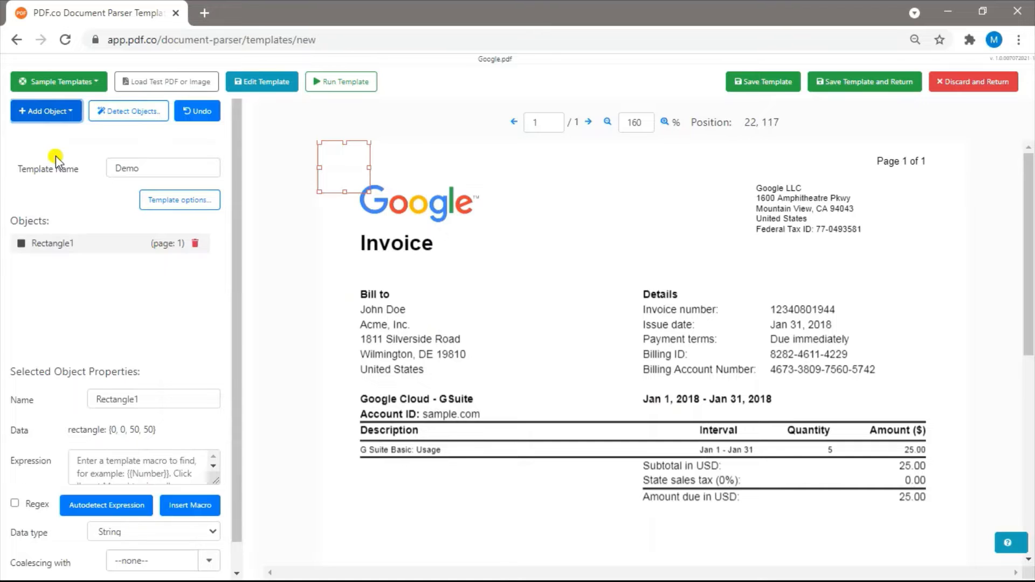
left_click_drag(337, 166, 377, 326)
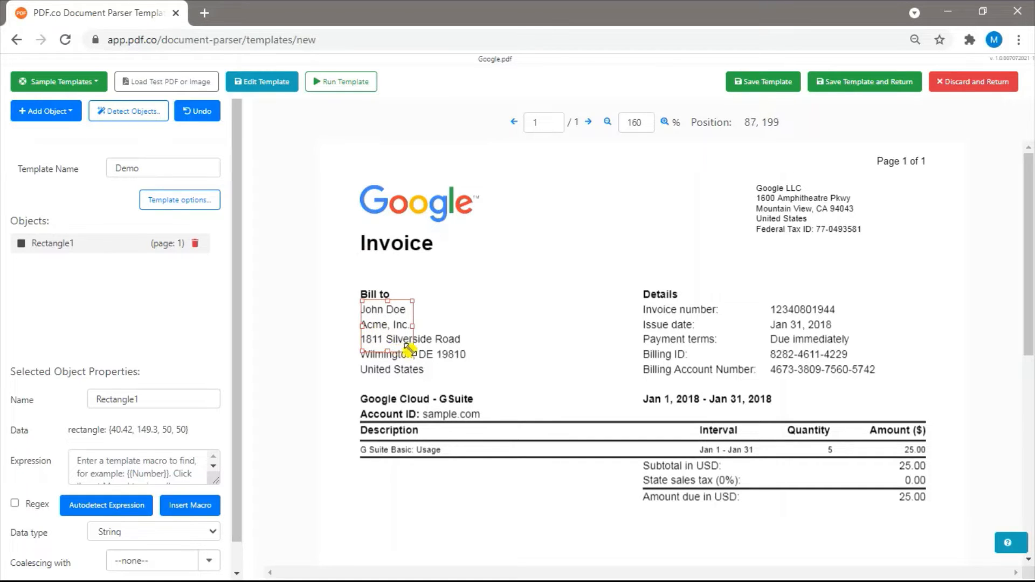
left_click_drag(412, 352, 405, 314)
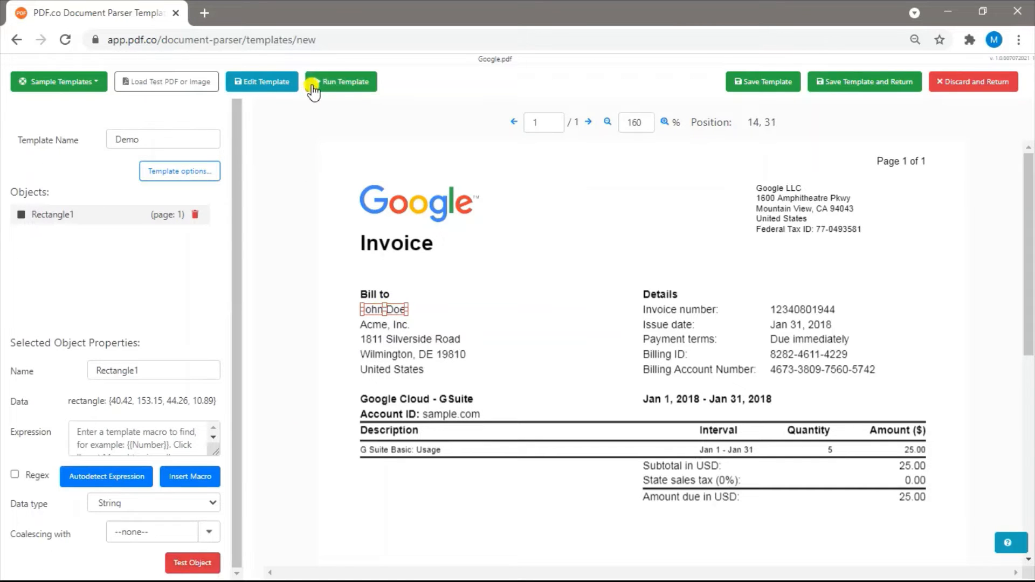
Run the template to test the rectangle field, and rename that field to Client name
left_click(312, 85)
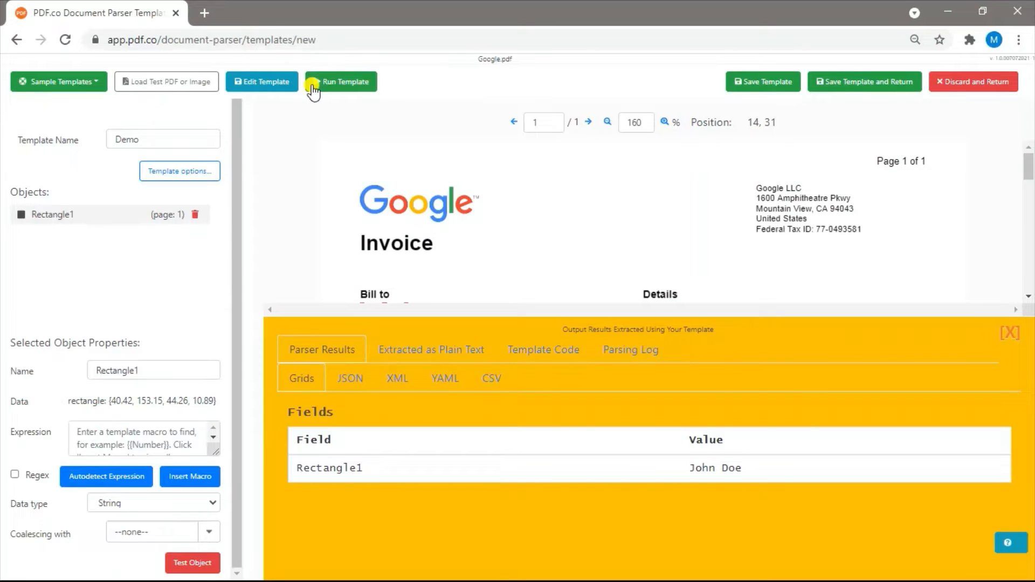
double_click(176, 370)
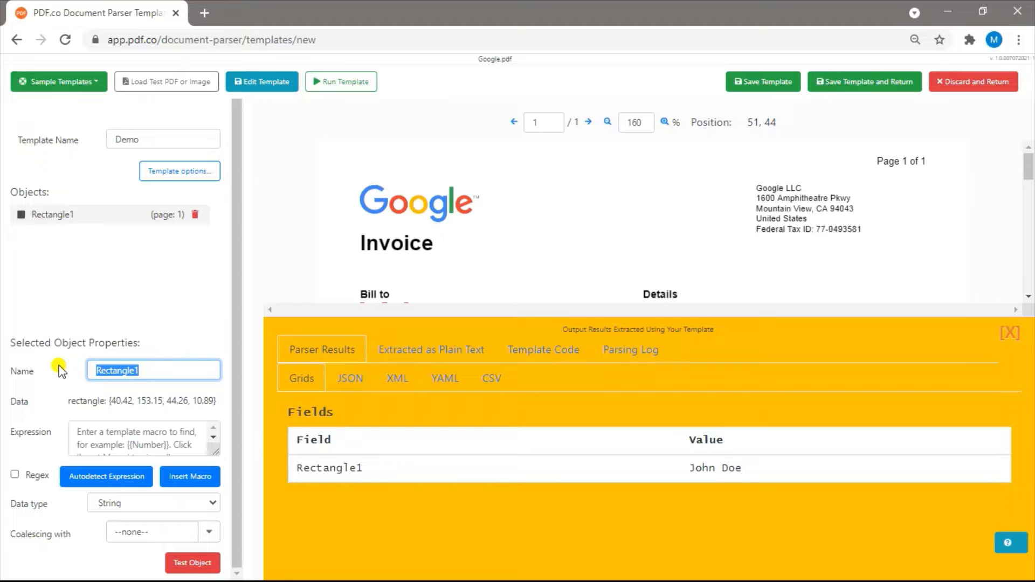
type("Client name")
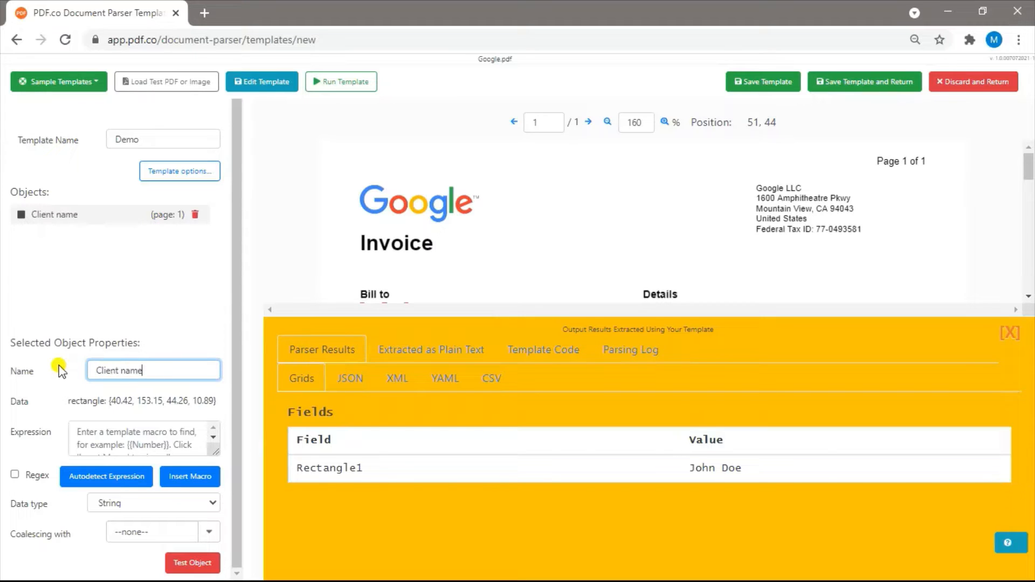
left_click(1009, 333)
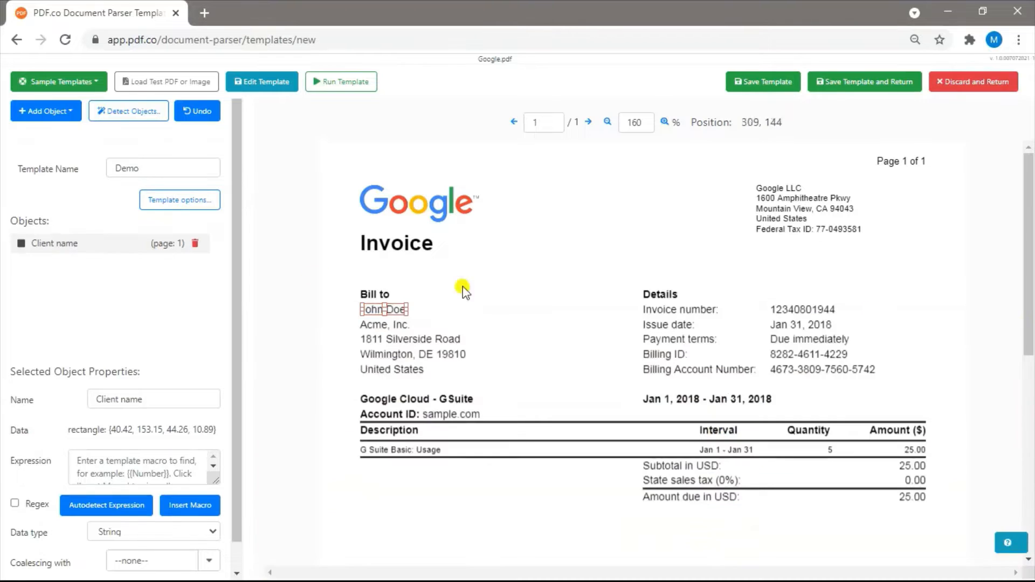
Add a field based on text search and name it Invoice Number
left_click(71, 113)
left_click(66, 205)
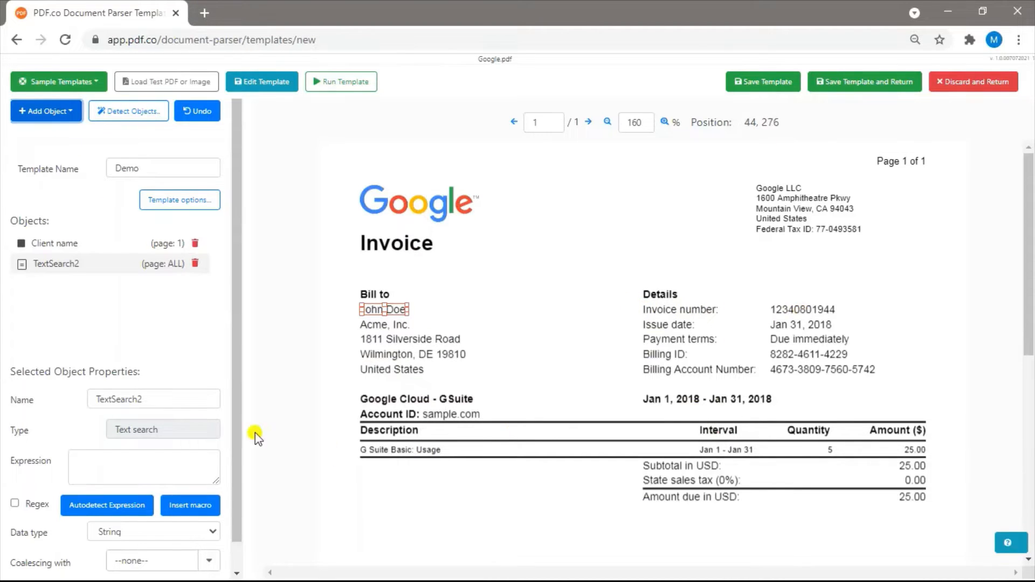
left_click_drag(156, 400, 41, 403)
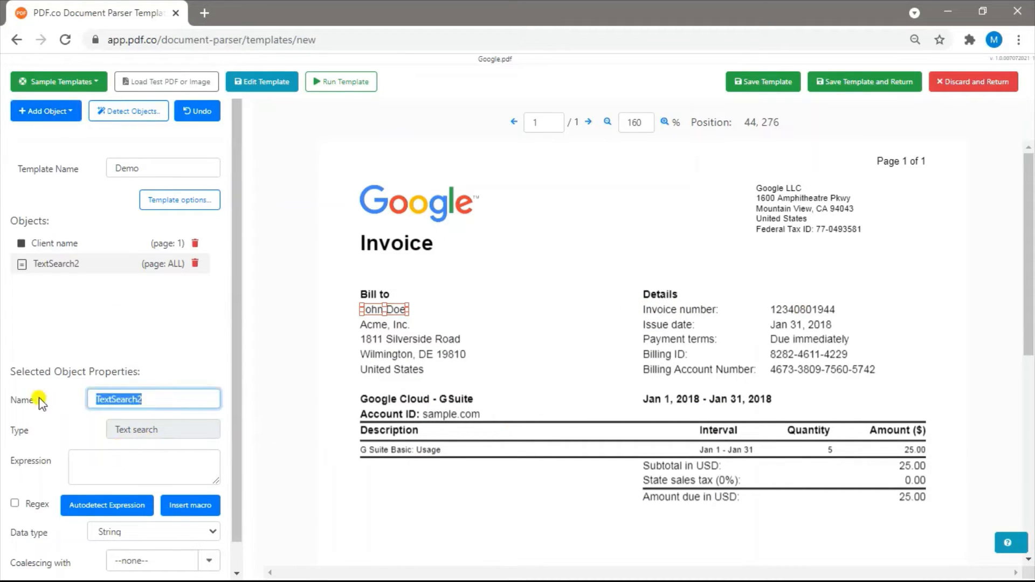
type("Invoice Number")
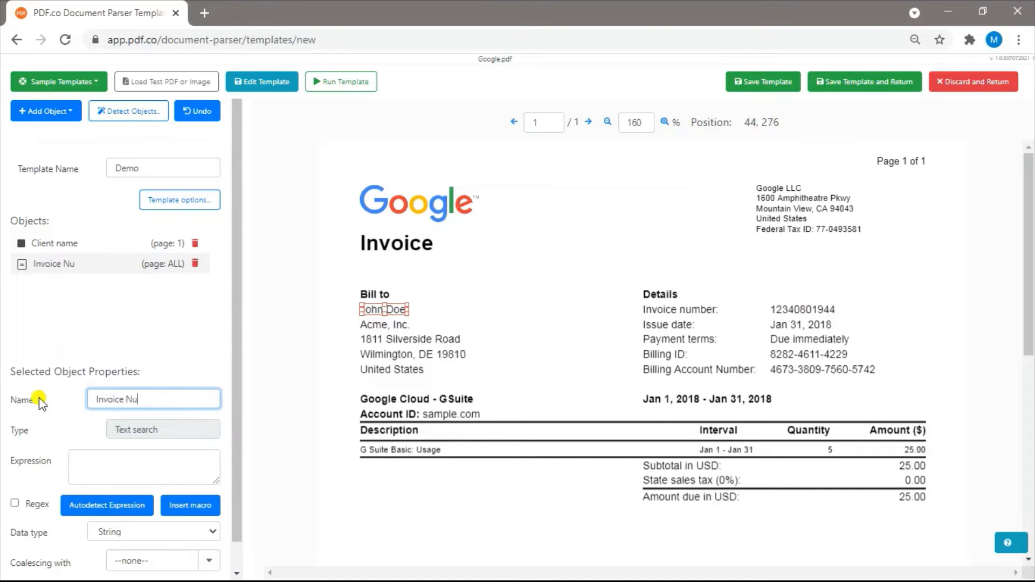
Set the Invoice Number field's expression to "Invoice number:" followed by the Spaces macro
left_click(128, 471)
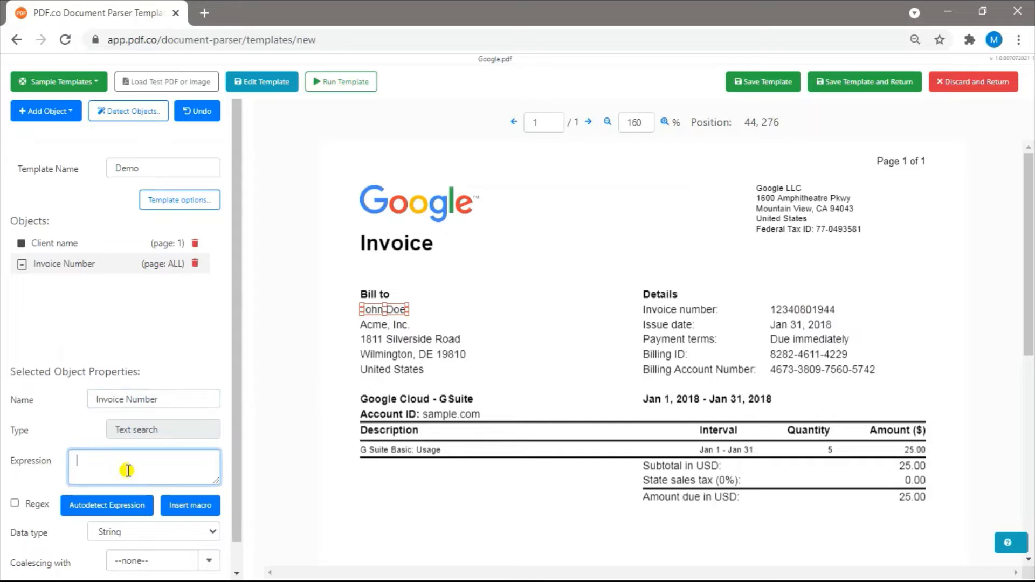
type("Invoice number:")
left_click(190, 505)
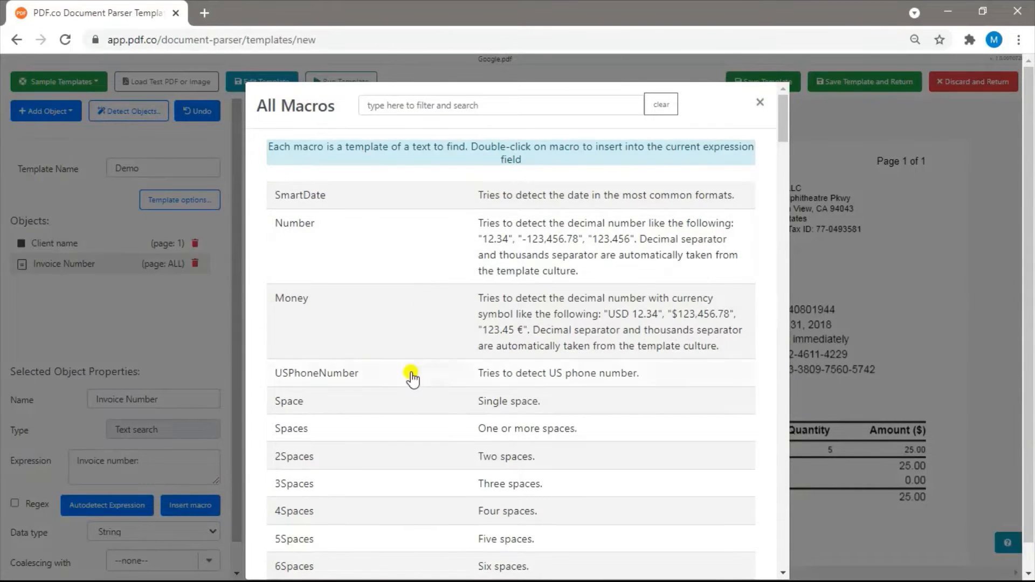
double_click(395, 432)
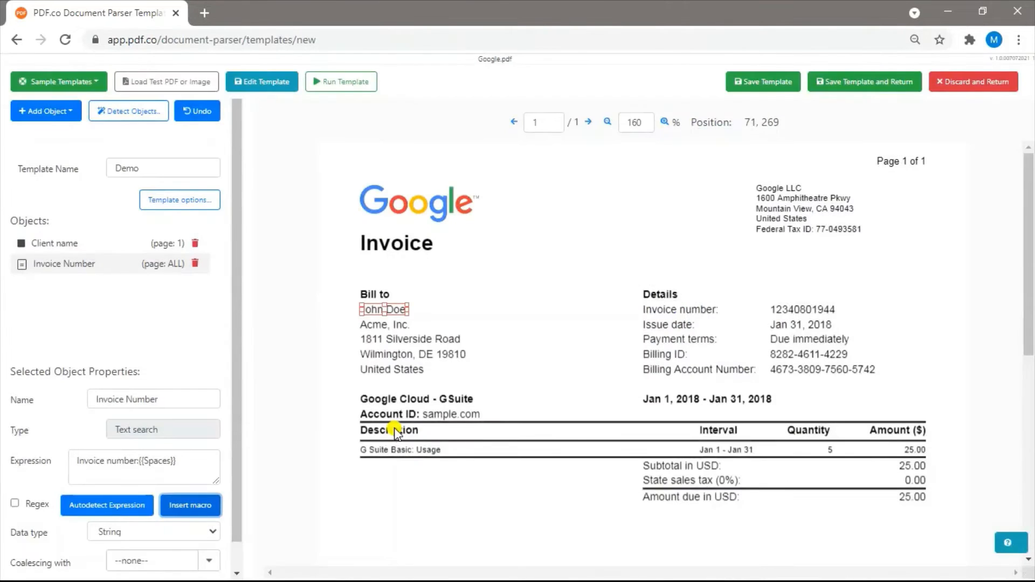
Append (?<value>{{Digits}}) to the Invoice Number expression using the Digits macro, and enable Regex for it
left_click(194, 462)
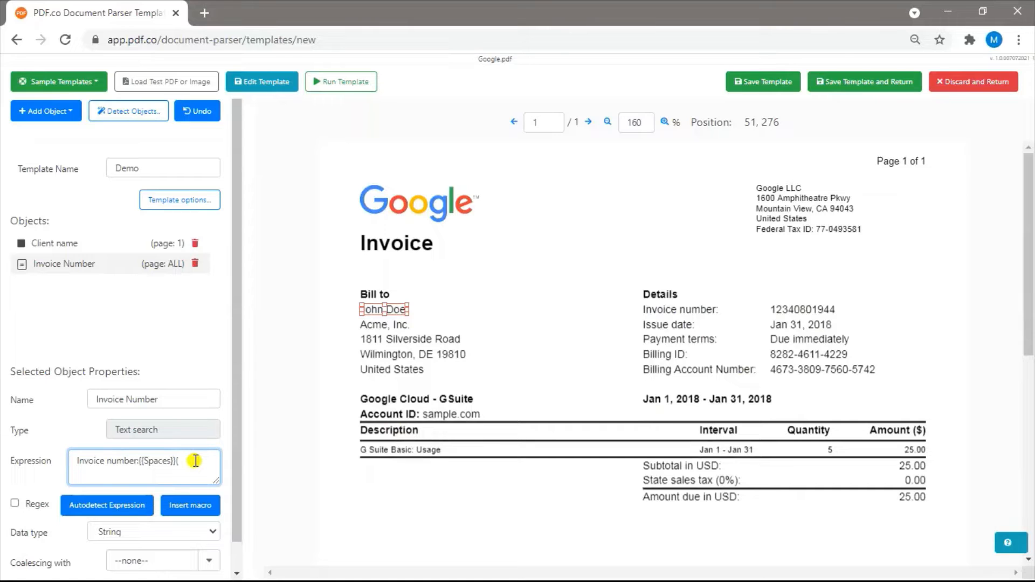
type("{")
type(">")
left_click(202, 502)
scroll(519, 403, "down", 1)
scroll(519, 404, "down", 8)
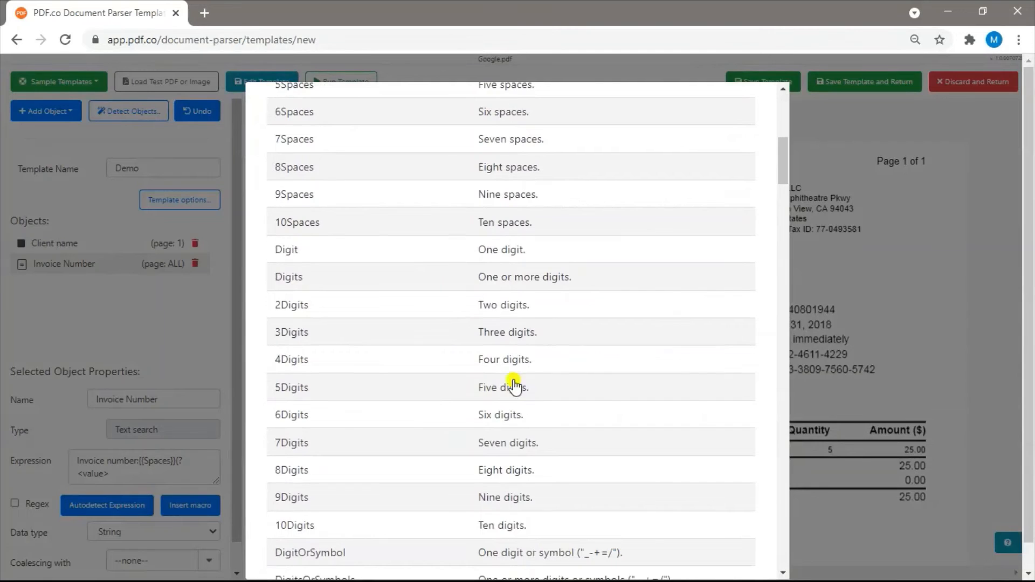
double_click(463, 277)
left_click(158, 473)
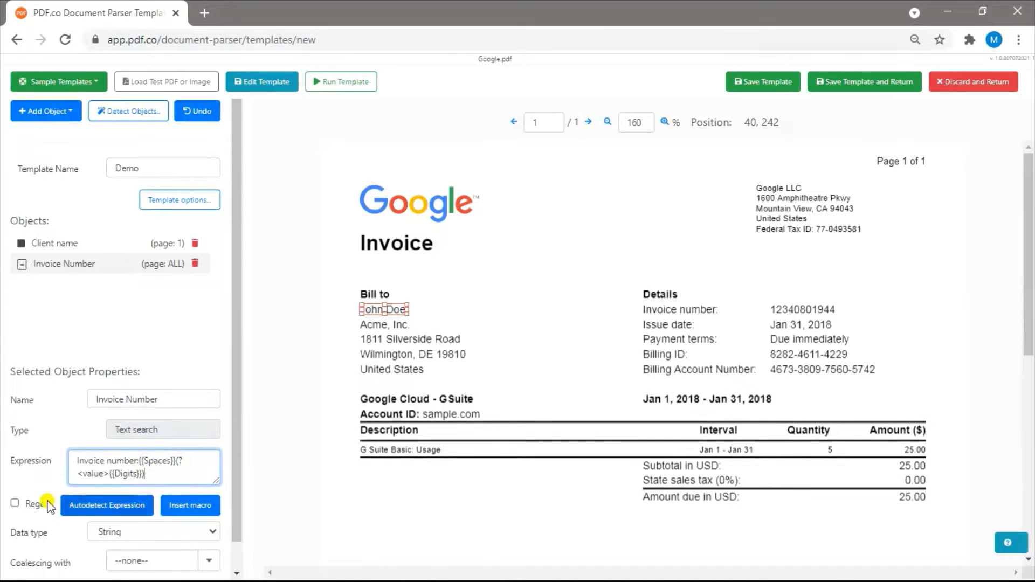
left_click(15, 504)
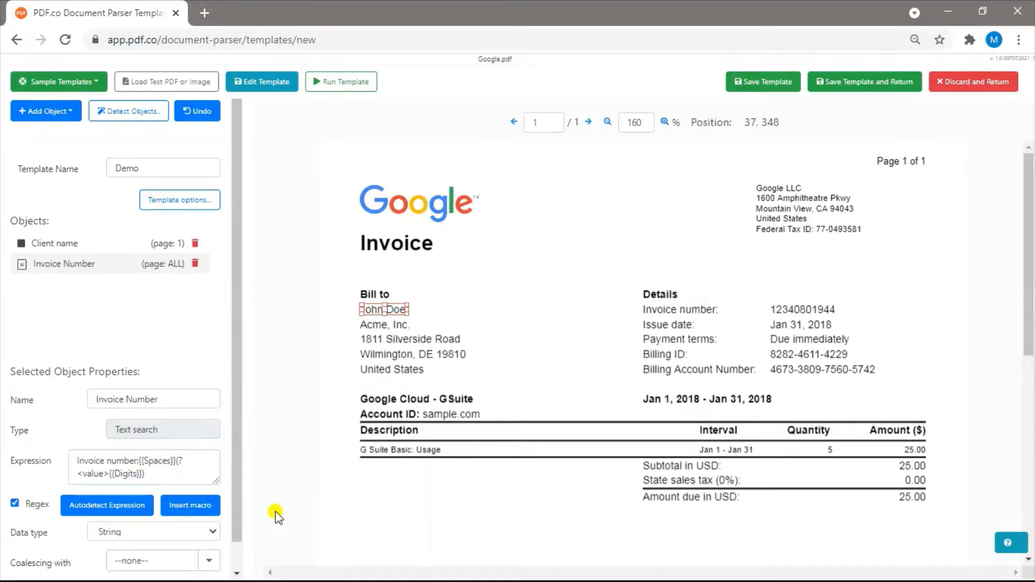
Look through the full list of available macros, and run the template to test the Invoice Number field
left_click(202, 505)
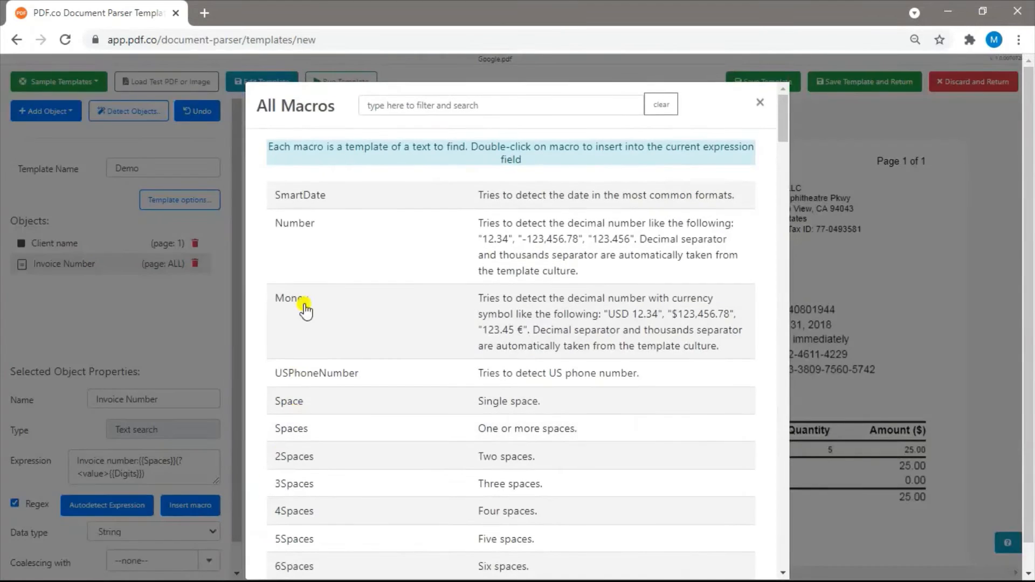
scroll(335, 434, "down", 8)
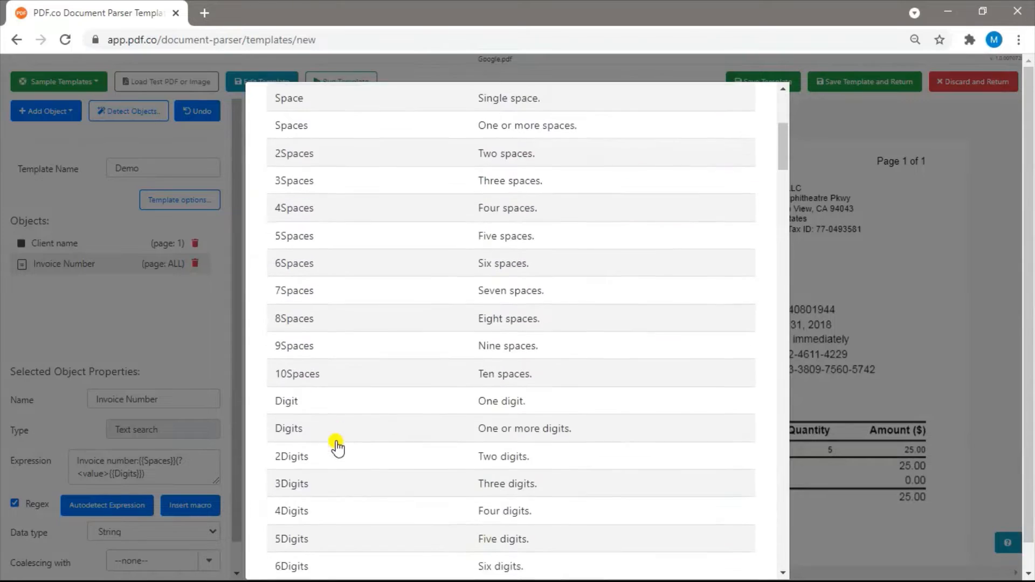
scroll(337, 447, "down", 17)
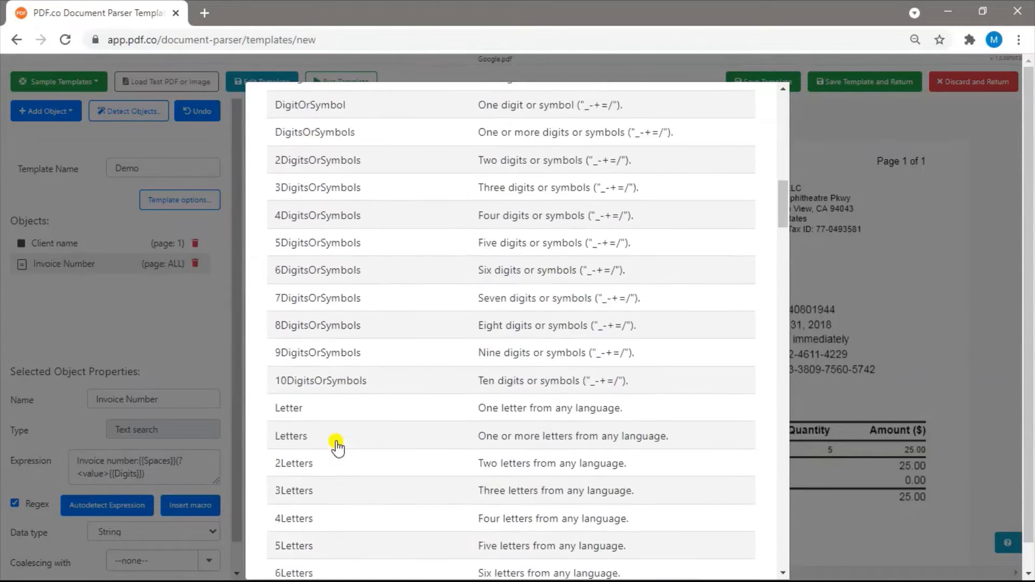
scroll(336, 447, "down", 15)
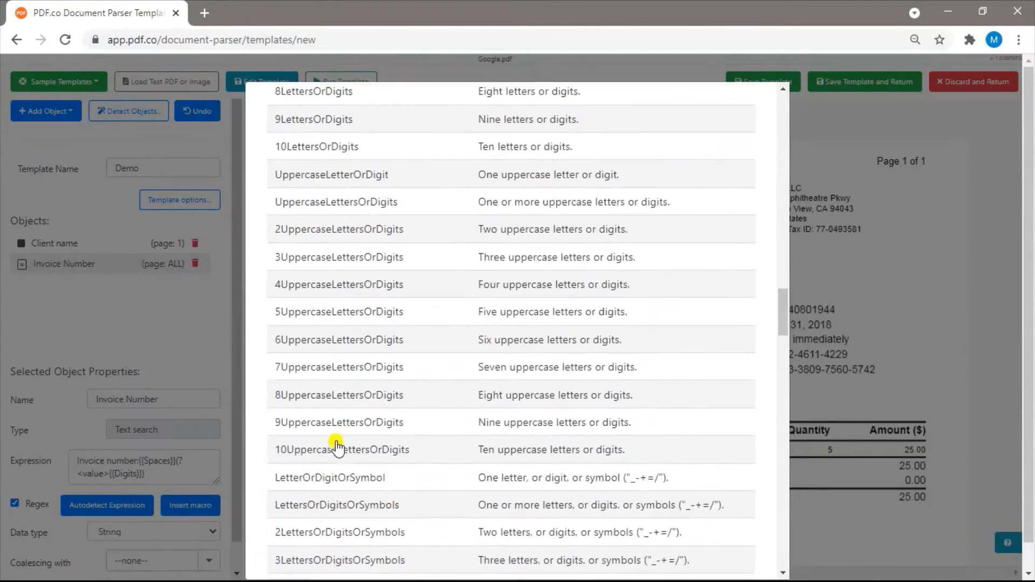
scroll(337, 446, "down", 3)
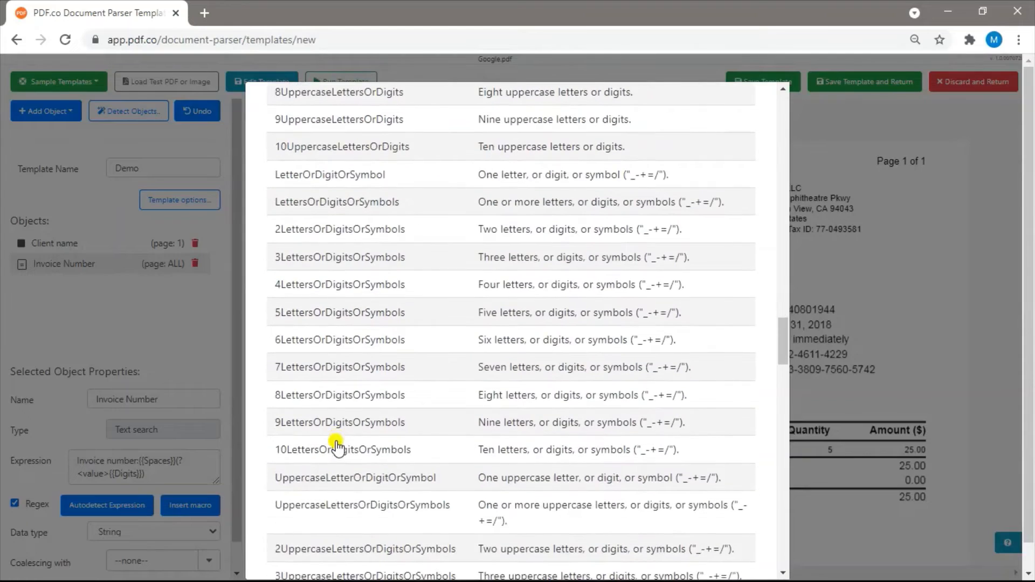
scroll(337, 446, "down", 20)
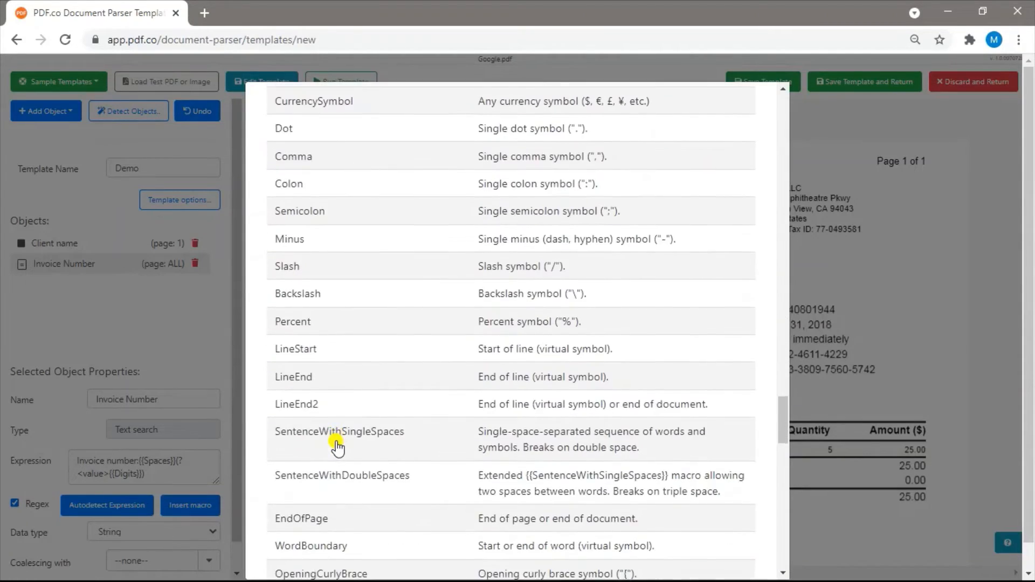
scroll(337, 447, "down", 20)
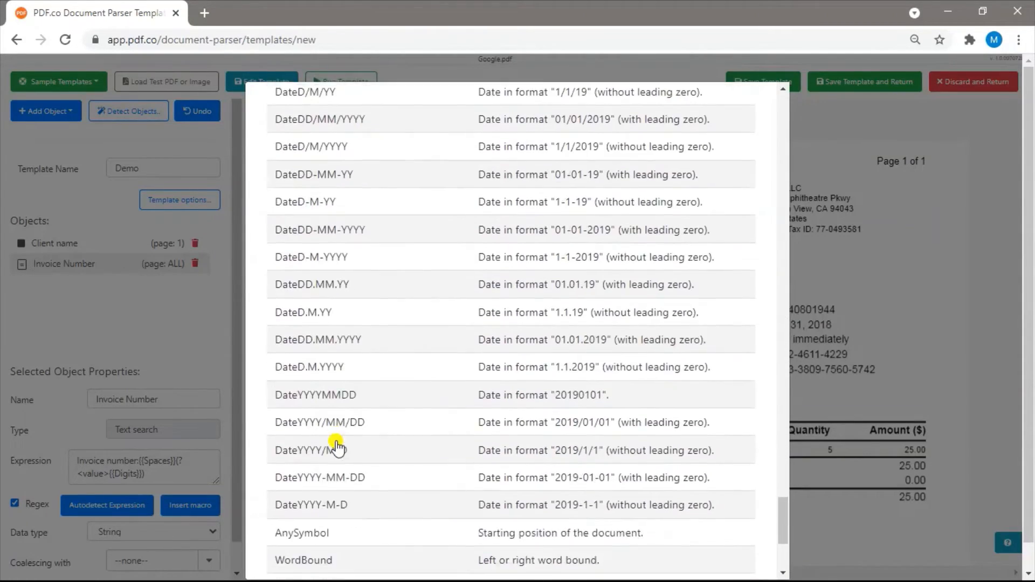
scroll(337, 446, "down", 5)
left_click(896, 273)
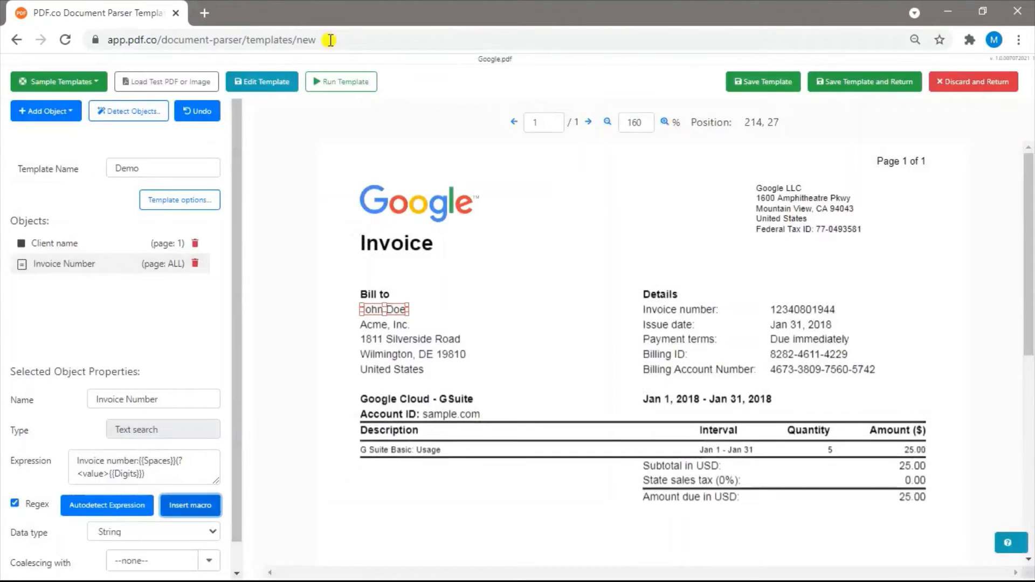
left_click(322, 83)
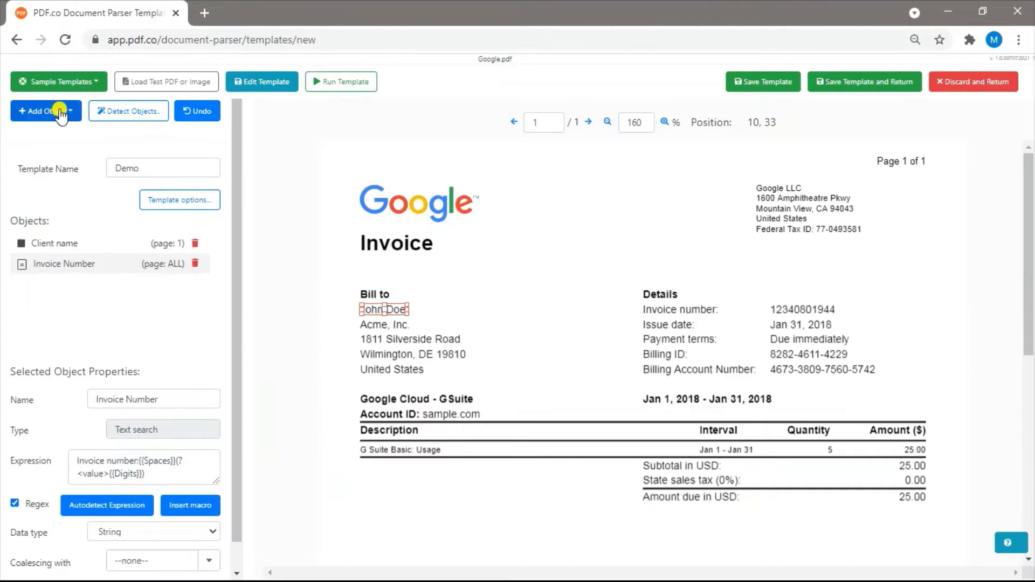
Add a static-value field named Company Name with the value Starfleet, and run the template to test it
left_click(60, 111)
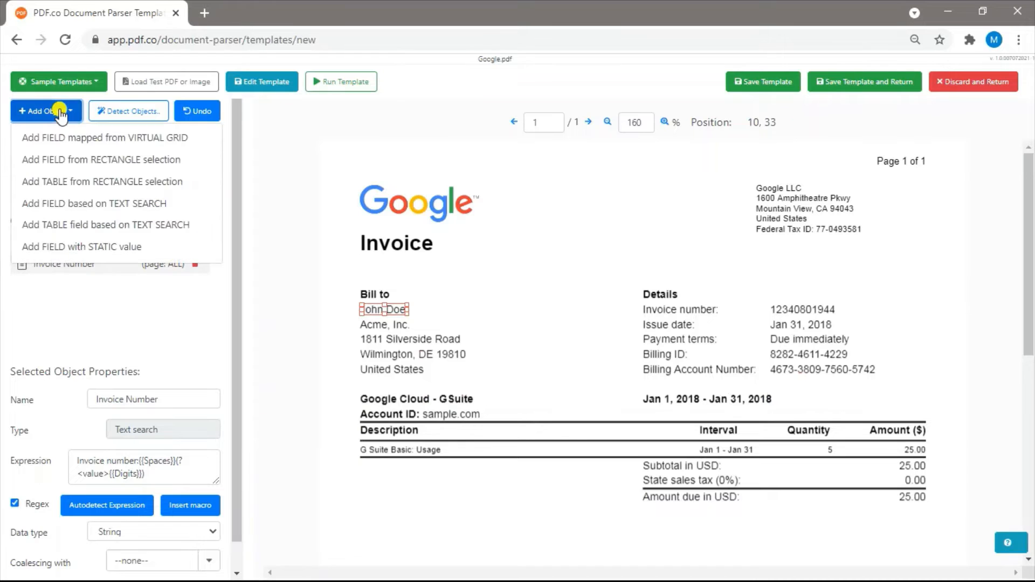
left_click(52, 247)
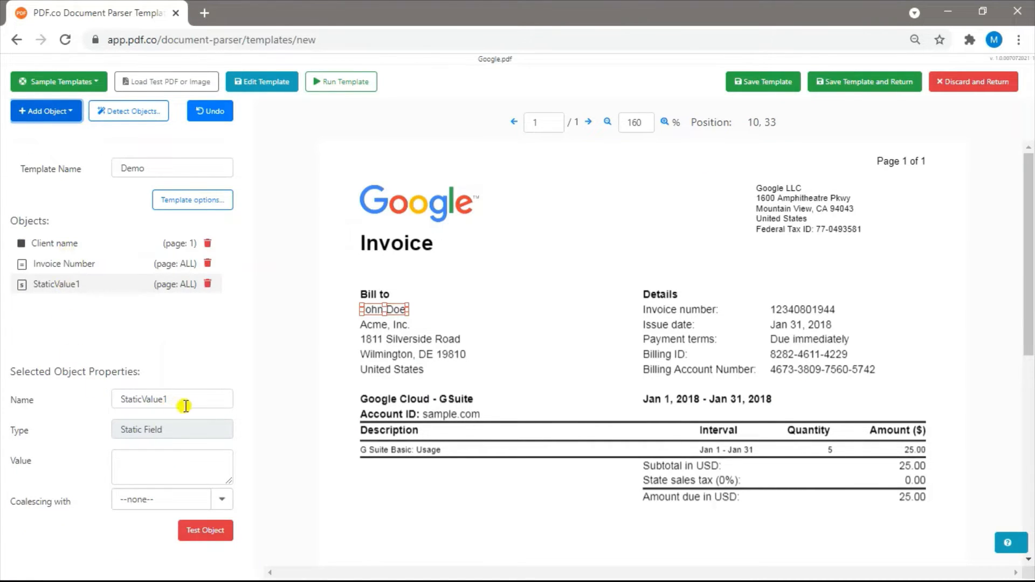
left_click_drag(186, 402, 80, 399)
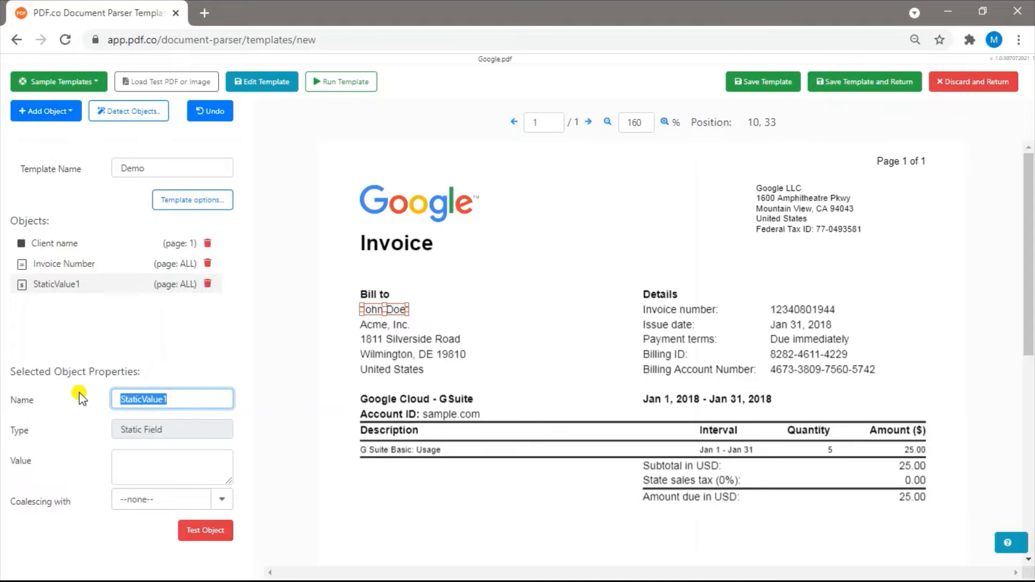
type("Company")
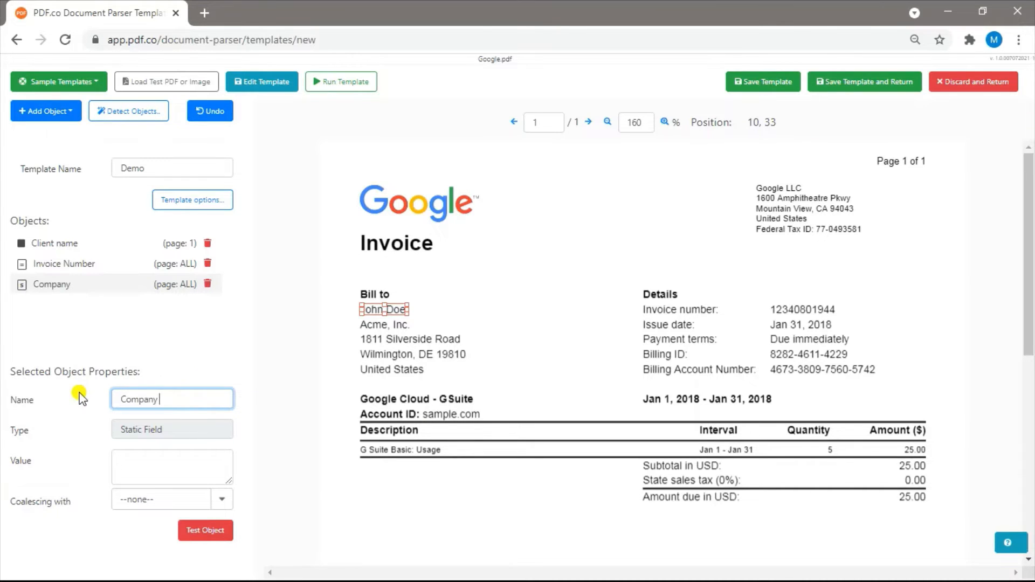
type(" Name")
left_click(171, 469)
type("Starfleet")
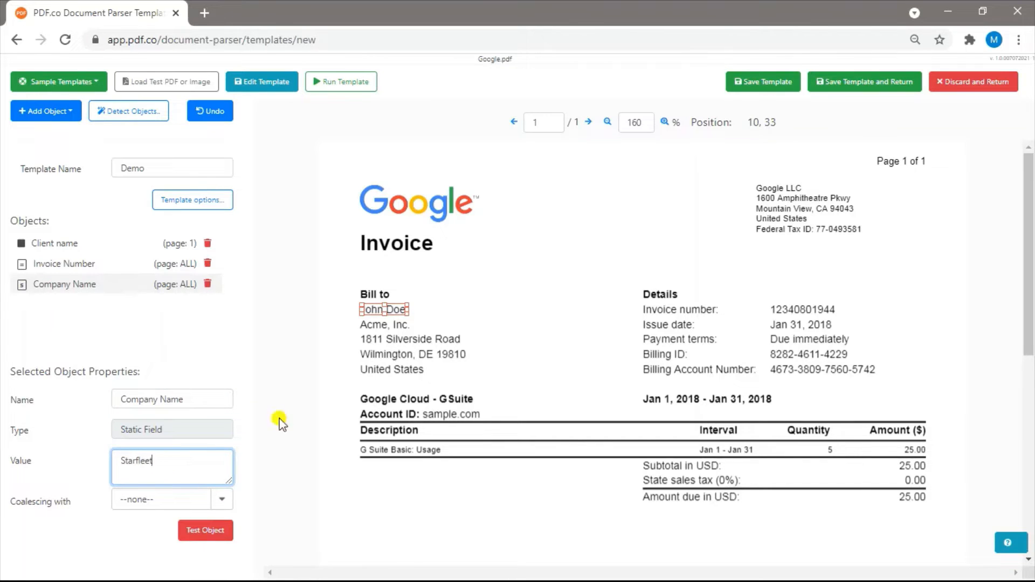
left_click(329, 231)
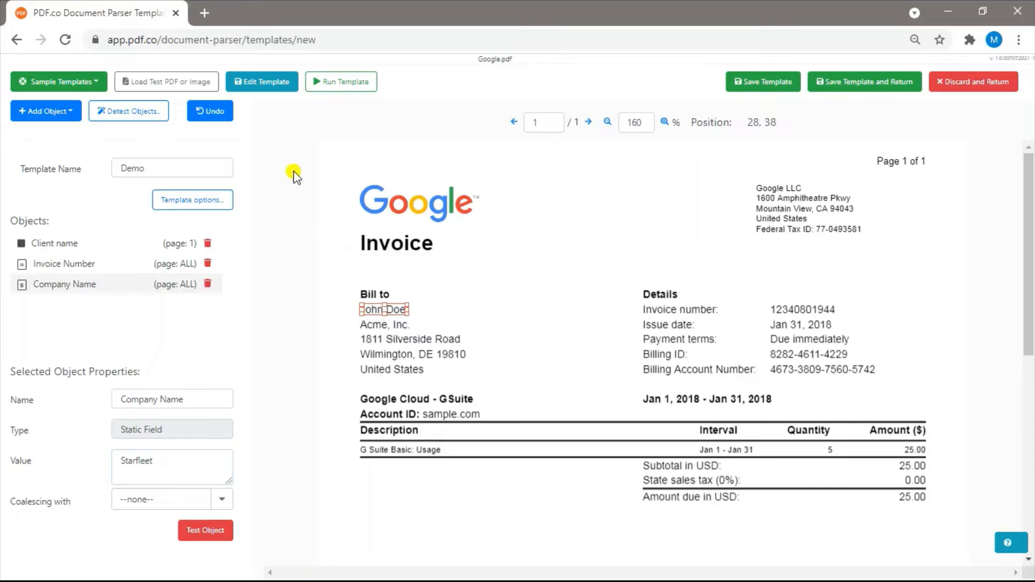
left_click(340, 85)
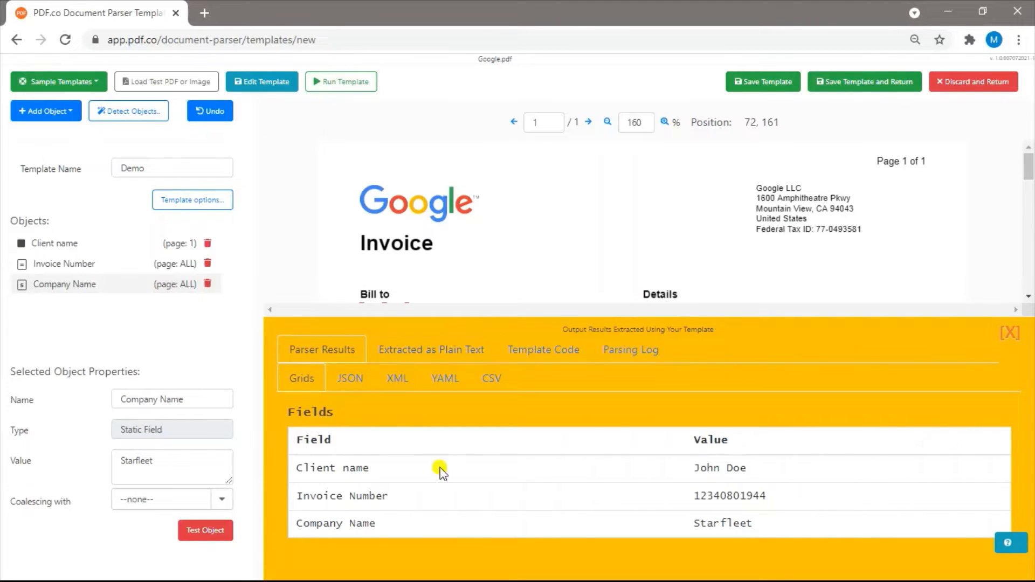
Add a table from a rectangle selection enclosing the G Suite Basic: Usage row across all columns, and run the template to test it
left_click(43, 110)
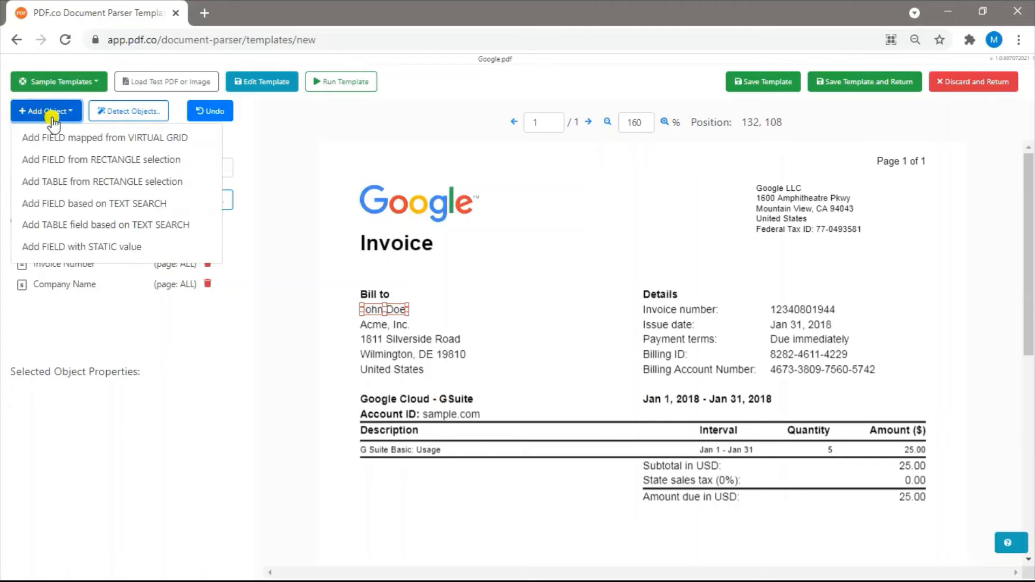
left_click(59, 181)
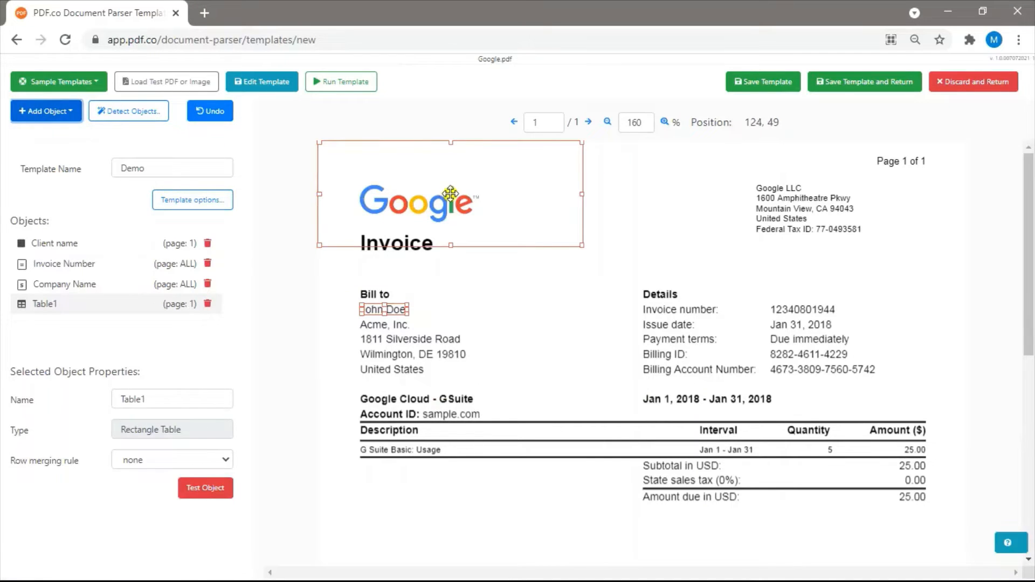
left_click_drag(450, 193, 492, 493)
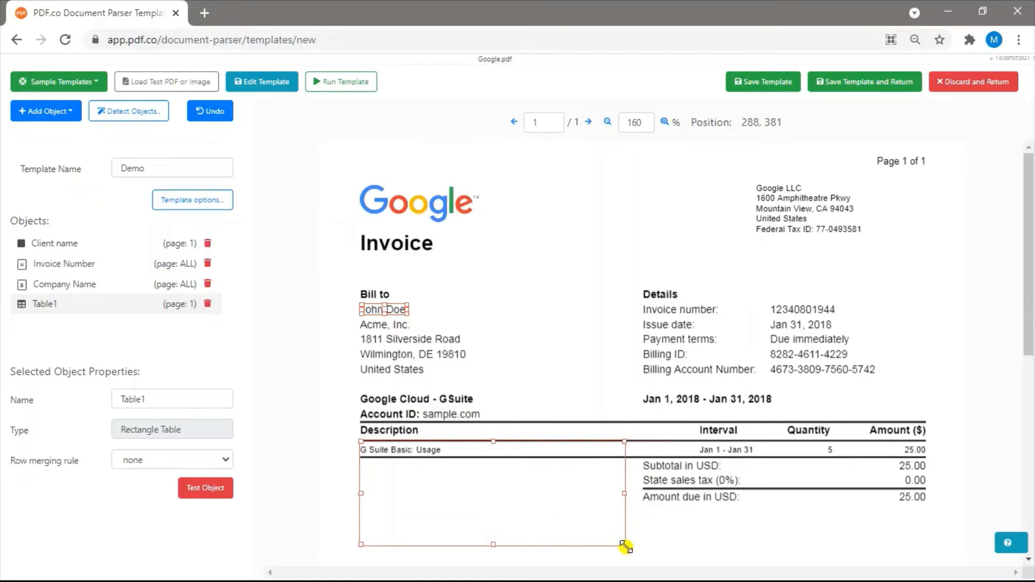
left_click_drag(621, 546, 923, 458)
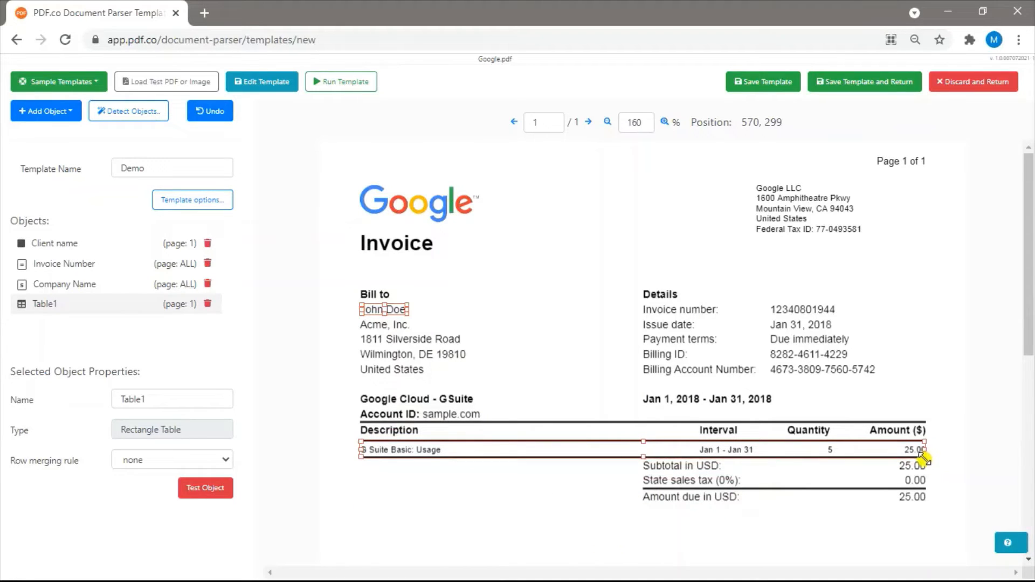
left_click(357, 82)
scroll(574, 472, "down", 1)
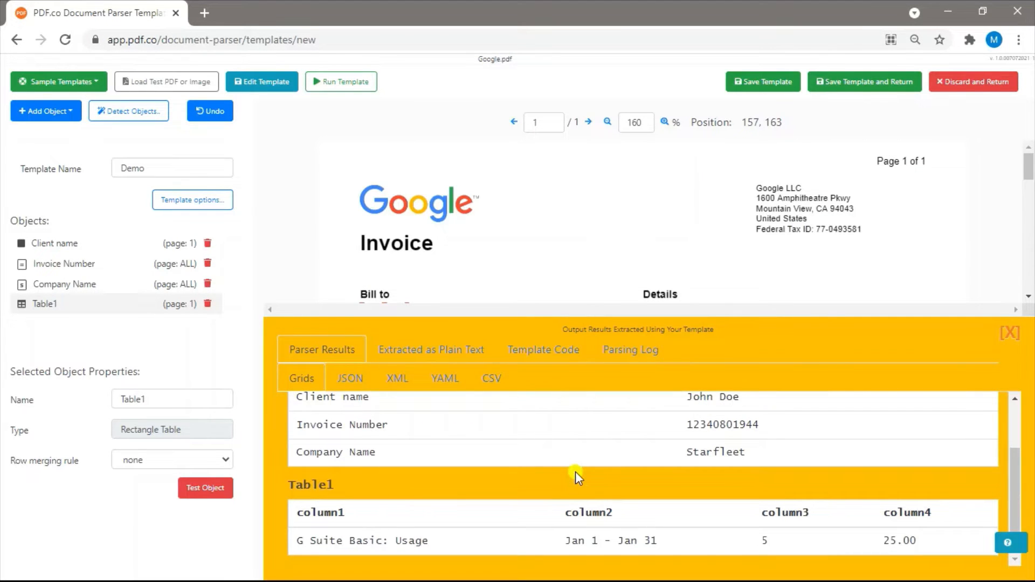
left_click(1009, 332)
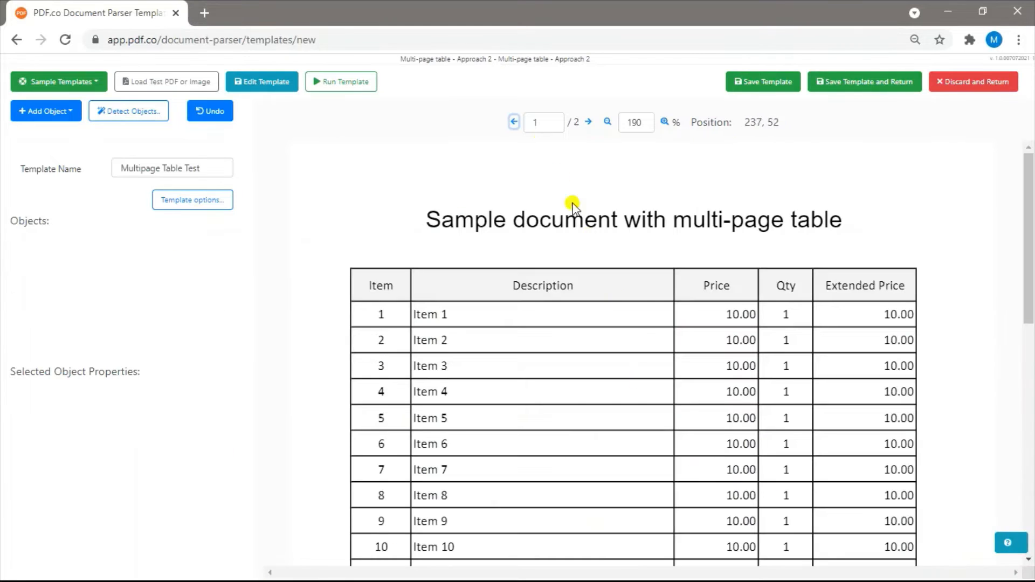
Review both pages of the multi-page table sample and add a table field based on text search to the Multipage Table Test template
scroll(558, 356, "down", 10)
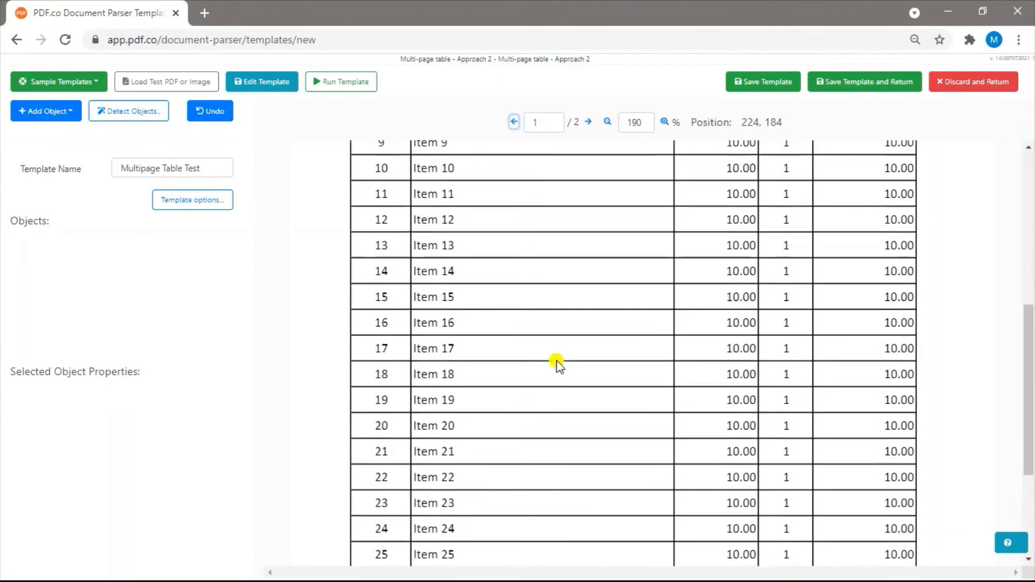
left_click(587, 122)
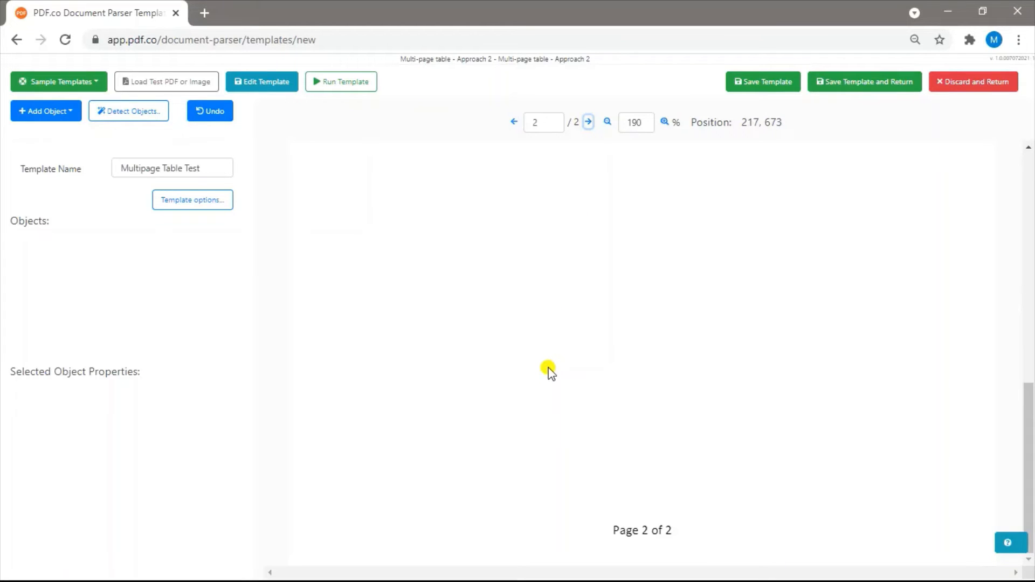
scroll(549, 368, "up", 5)
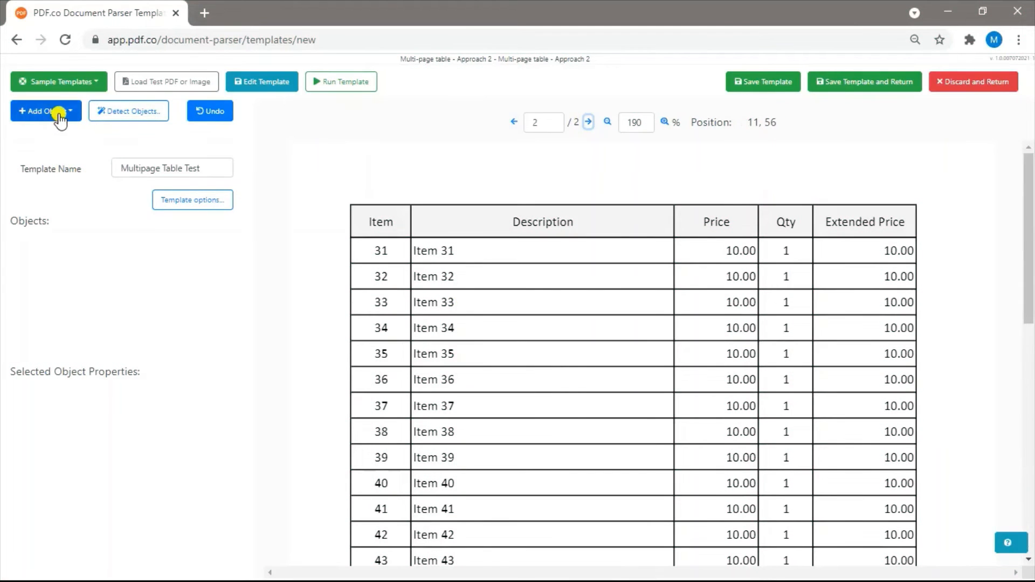
left_click(59, 112)
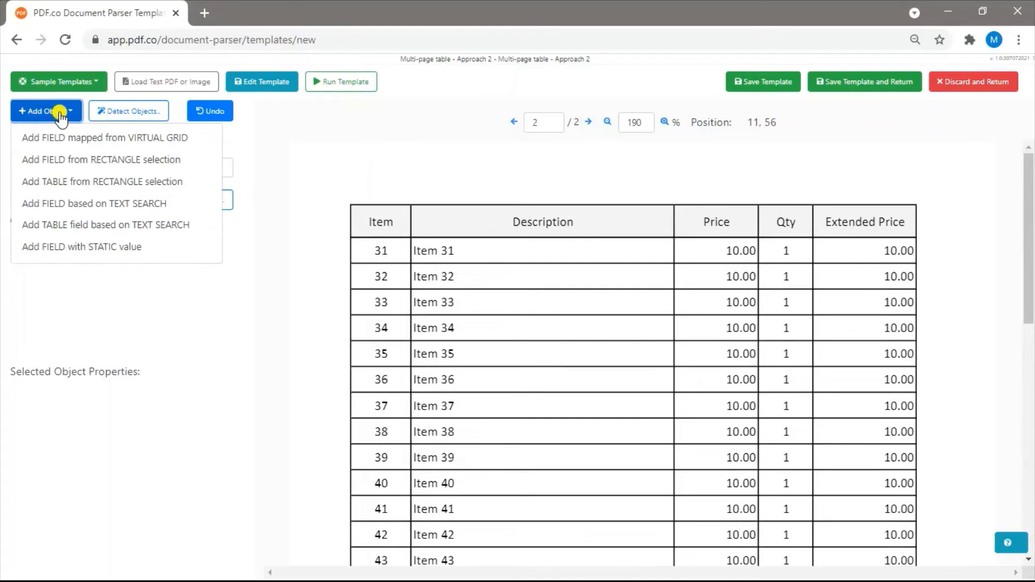
left_click(75, 224)
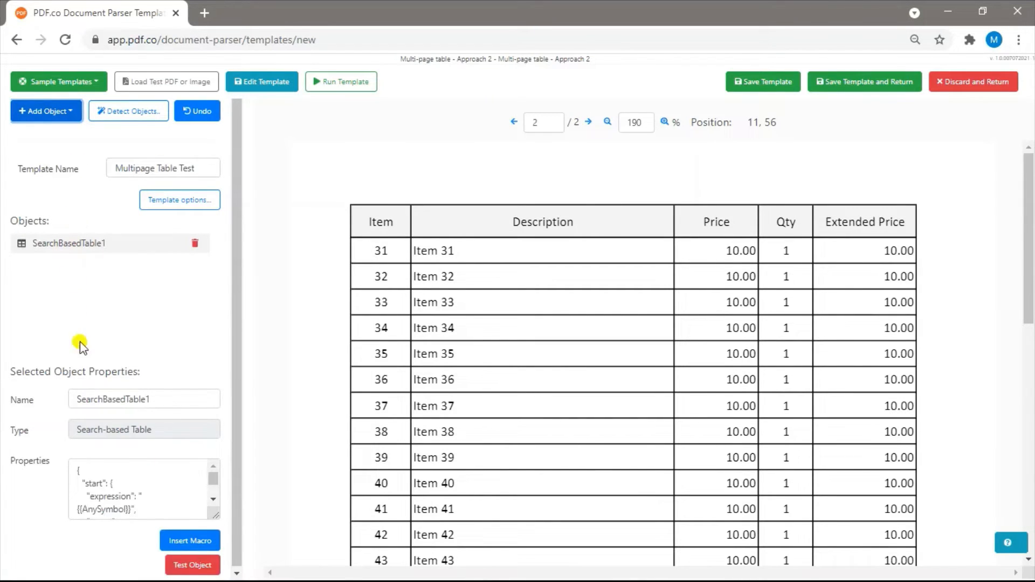
Copy the search-based table's complete properties code into the empty Notepad++ document
left_click(156, 477)
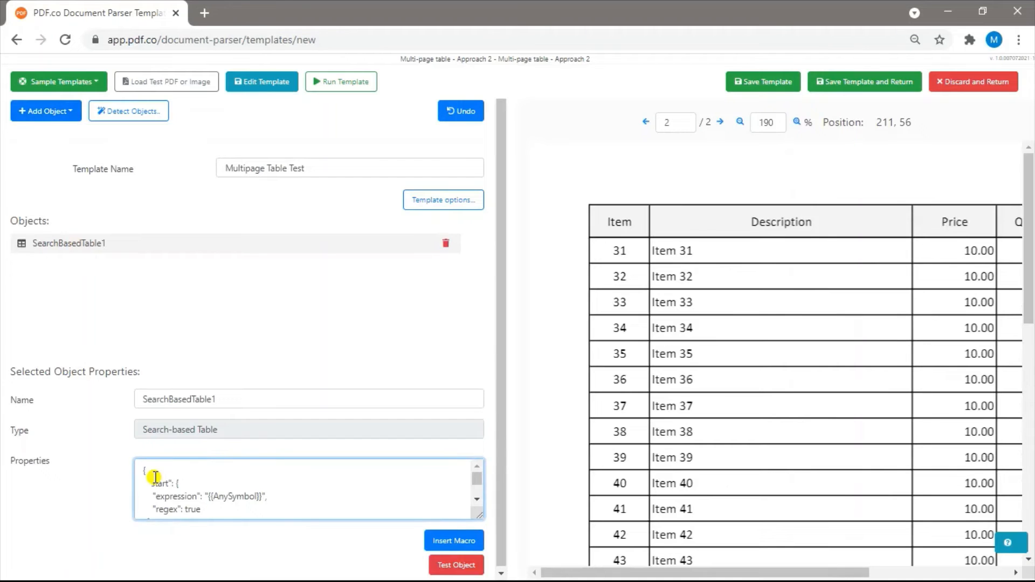
key("ctrl+a")
key("ctrl+c")
key("alt+Tab")
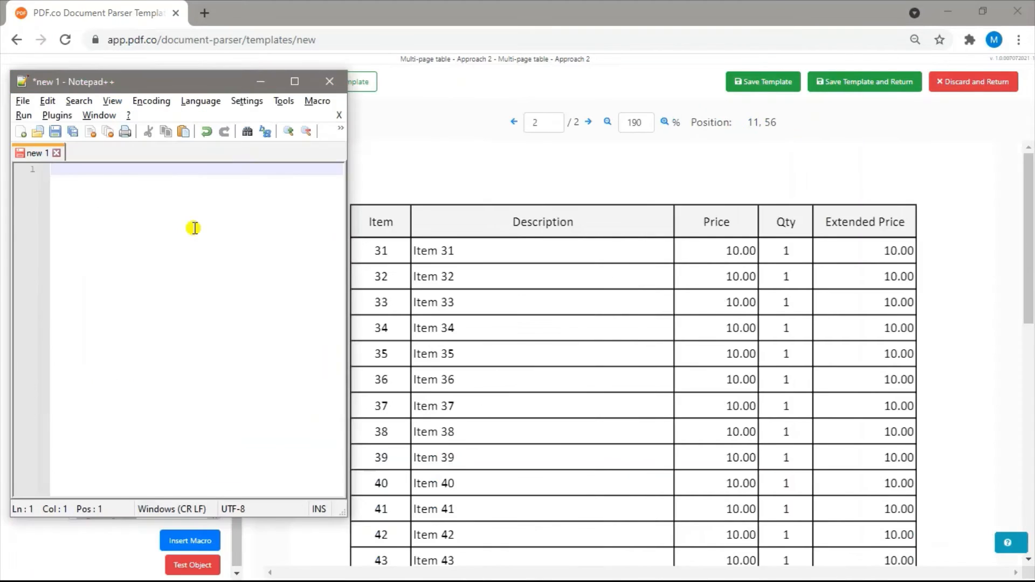
key("ctrl+v")
scroll(195, 229, "up", 1)
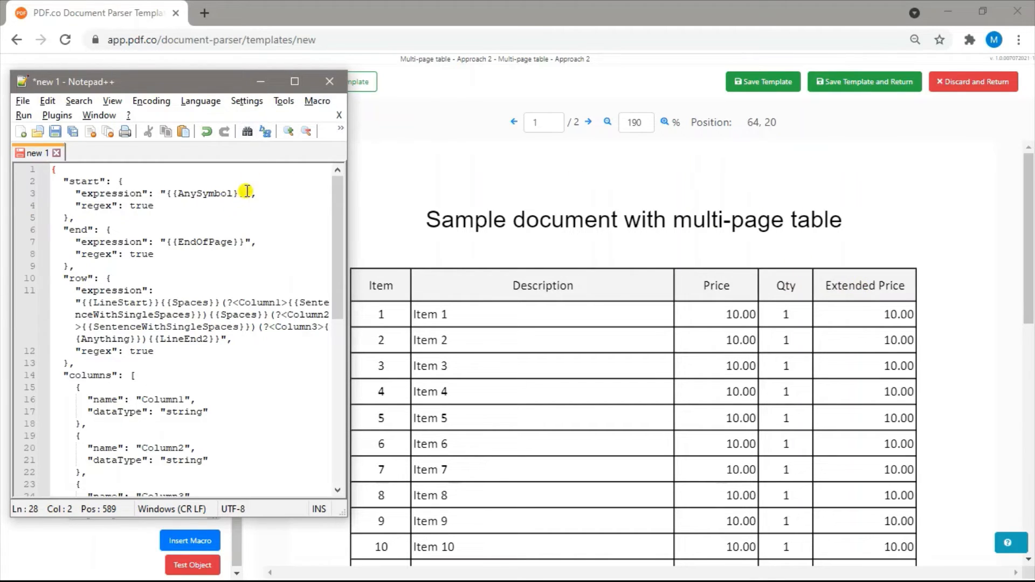
Set the table's start expression to Qty{{Spaces}}Extended Price in the Notepad++ code
left_click_drag(246, 193, 168, 192)
type("{cy{{Spaces}")
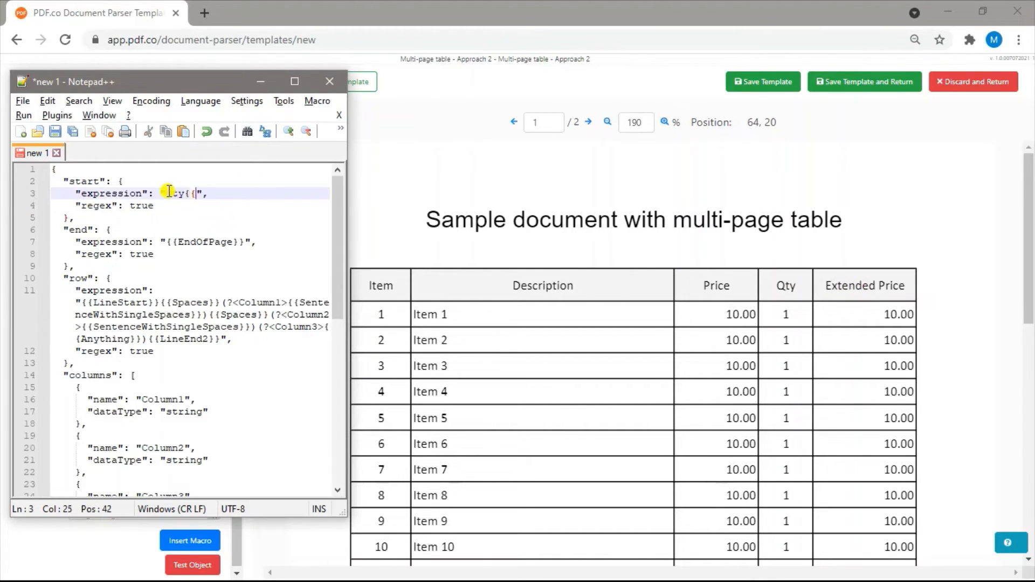
type("}Extended Price")
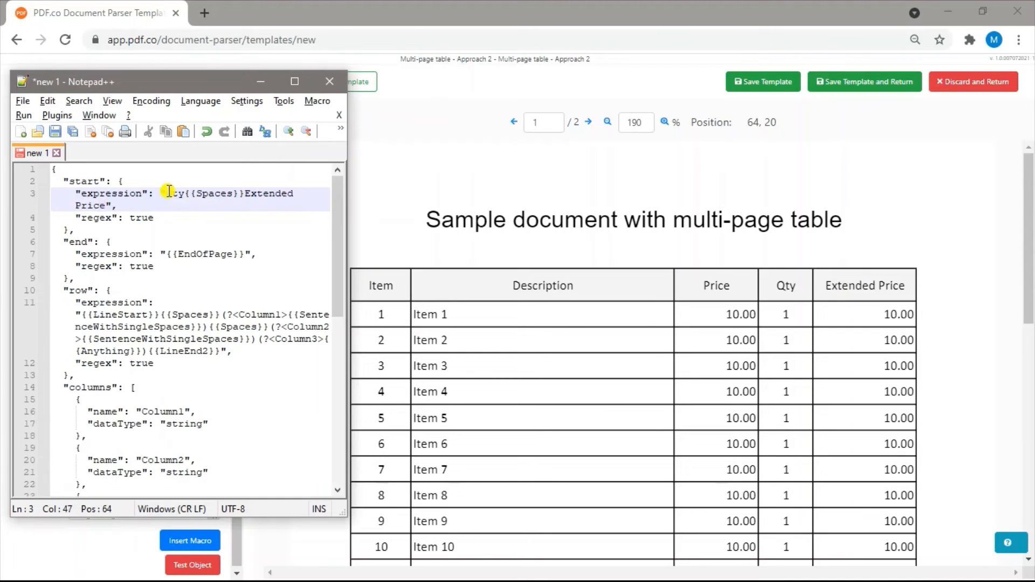
Replace the table's end expression in the Notepad++ code with (Page{{Spaces}}{{Digit}}{{Spaces}}of{{Spaces}}{{Digit}}), based on the page footers
scroll(638, 312, "down", 10)
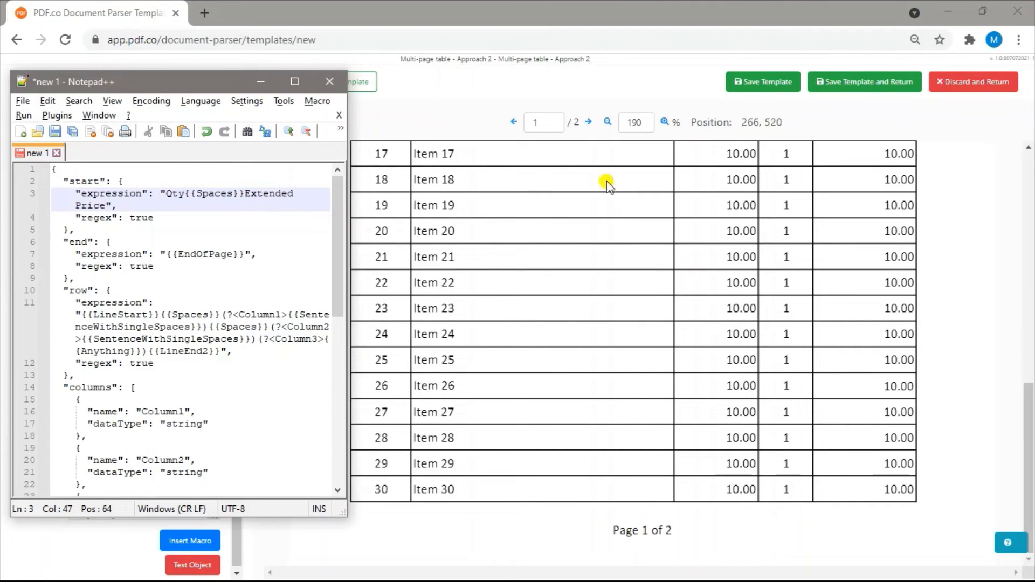
left_click(590, 121)
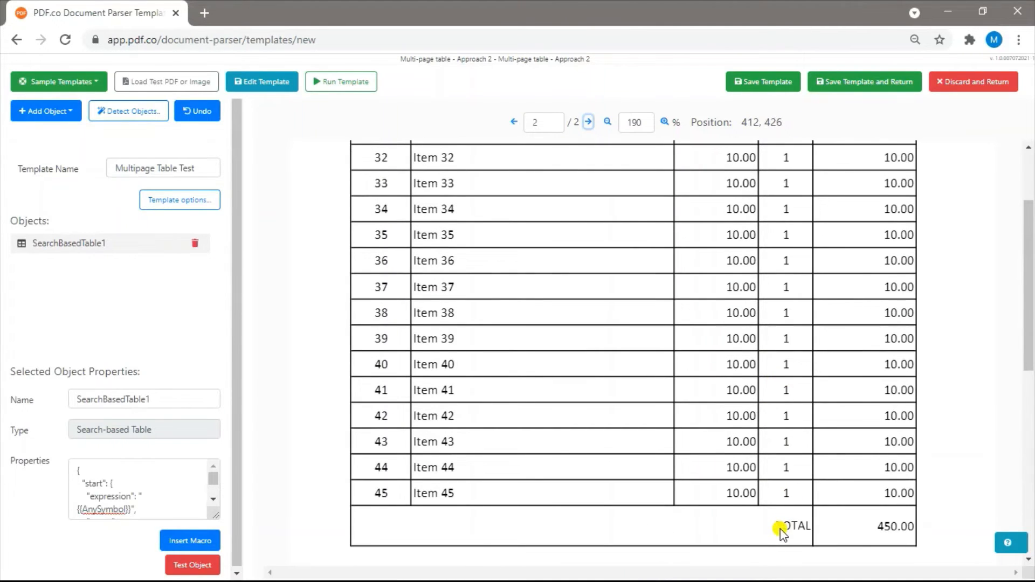
key("alt+Tab")
scroll(915, 324, "down", 5)
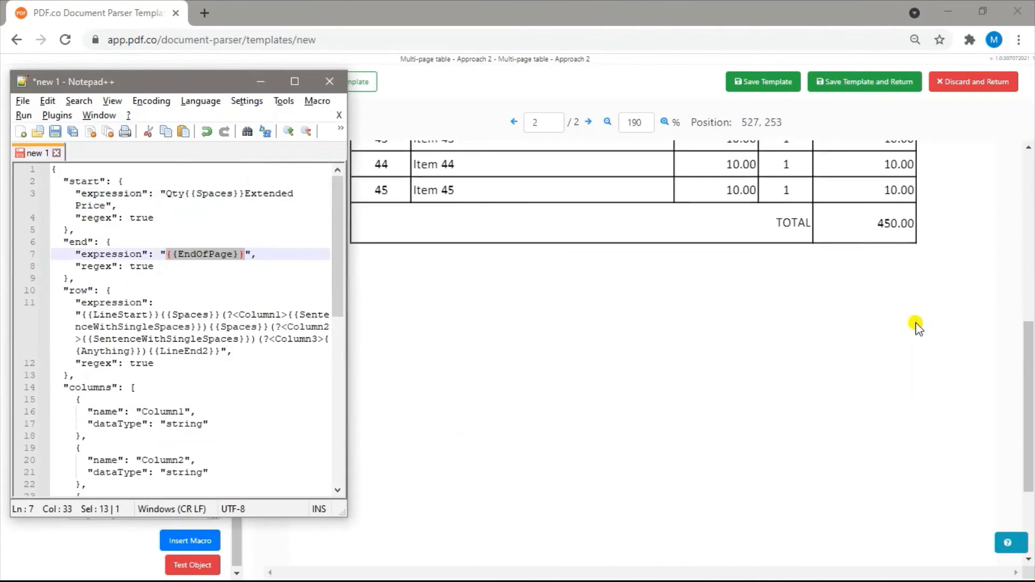
type("Page{{Spaces}}")
type("{{Digit}}{{Spaces}}of{{Spaces}}{{Digit}}")
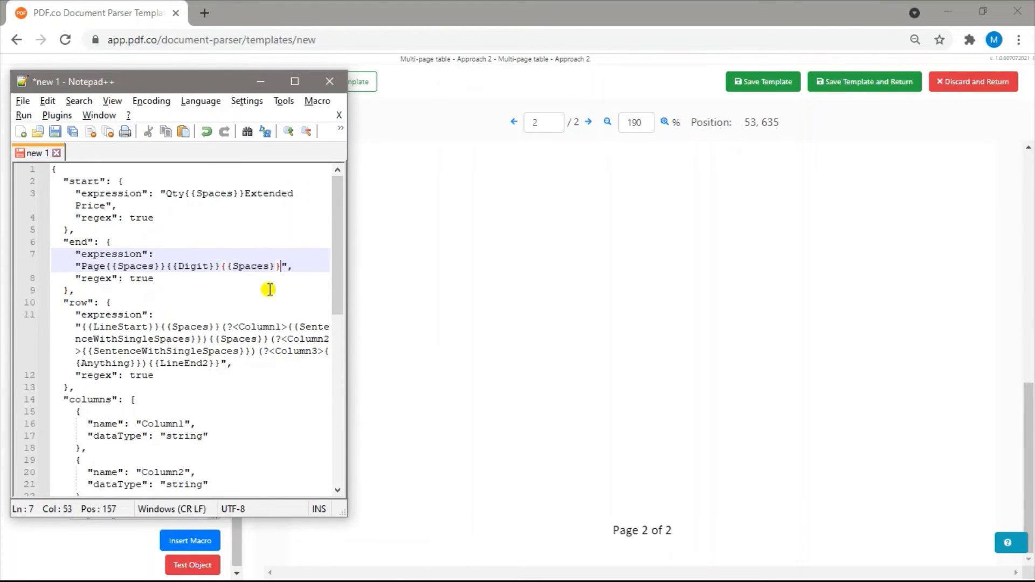
type(")")
key("Up")
key("Left")
key("Left")
key("Left")
key("Left")
key("Left")
key("Left")
key("Left")
key("Left")
key("Left")
key("Left")
key("Left")
key("Left")
key("Left")
type("(")
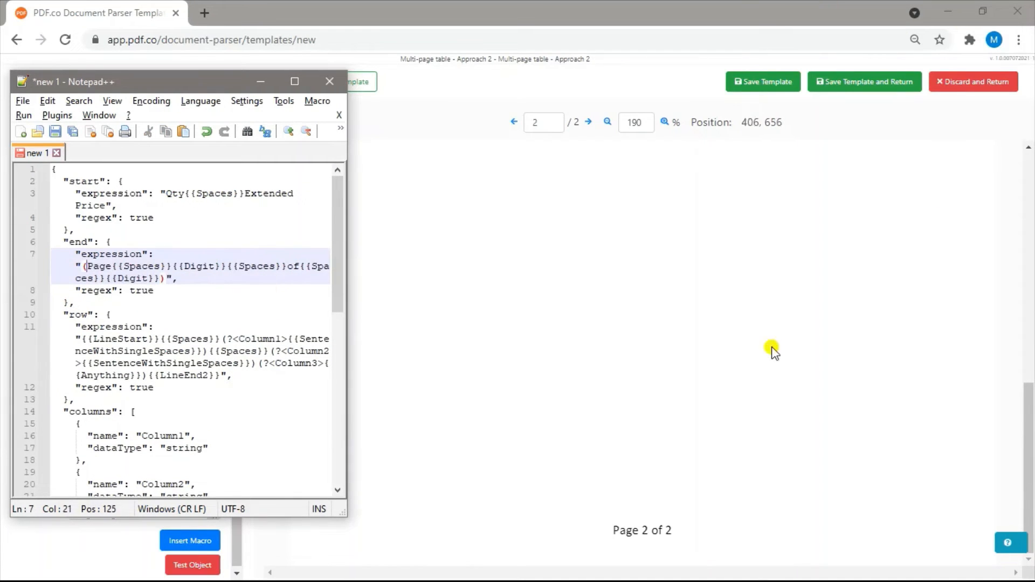
Extend the end expression with the alternative |(TOTAL{{Spaces}}{{Number}}) to match the table's total row
scroll(773, 351, "up", 3)
left_click(167, 280)
type("|(TOTAL{{Spaces}}{{Number}}")
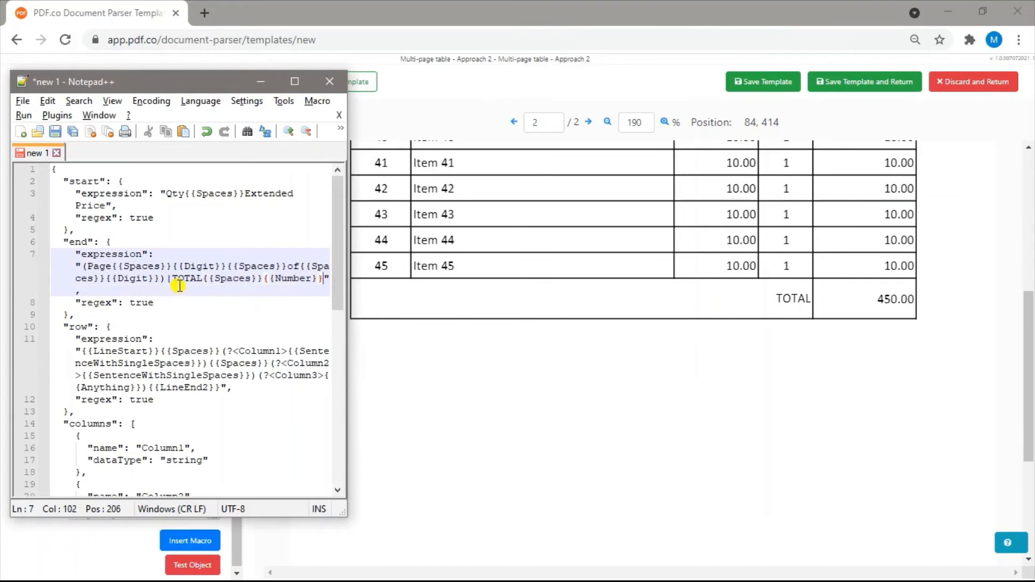
left_click(170, 280)
type("(")
left_click(77, 288)
type(")")
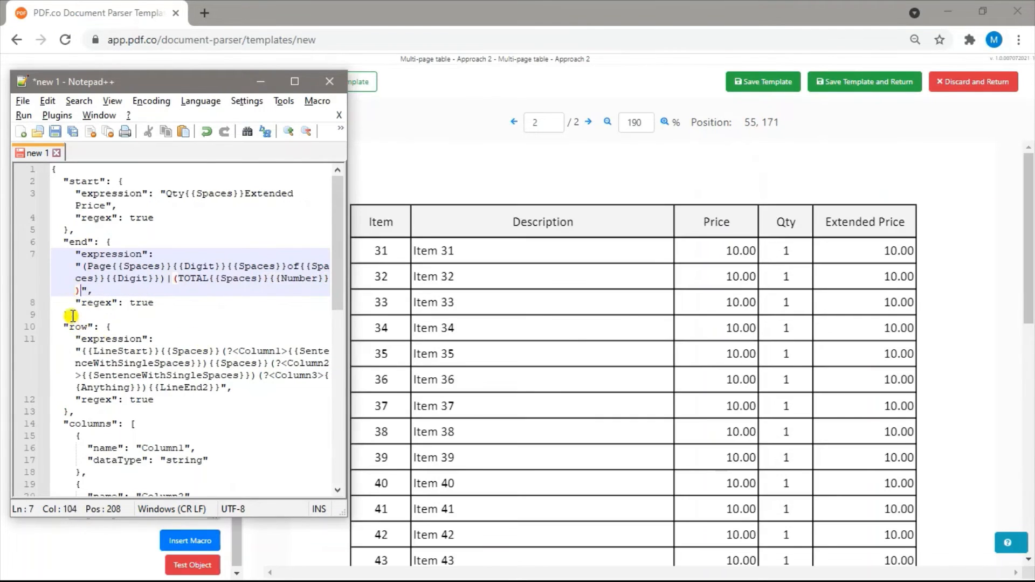
Delete the whole row expression block and add two more copies of the Column3 entry to the columns list
left_click_drag(63, 327, 65, 418)
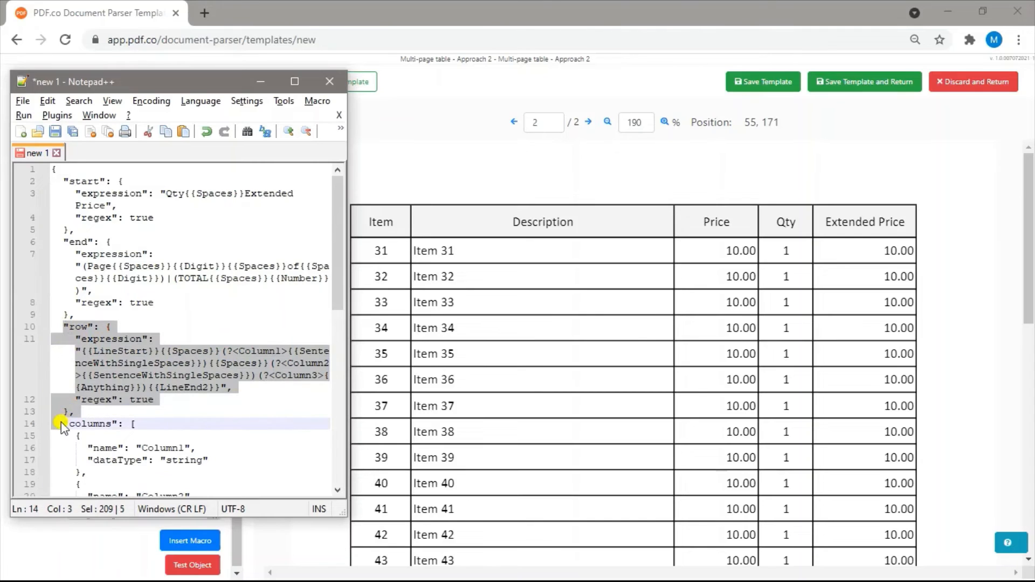
key("Delete")
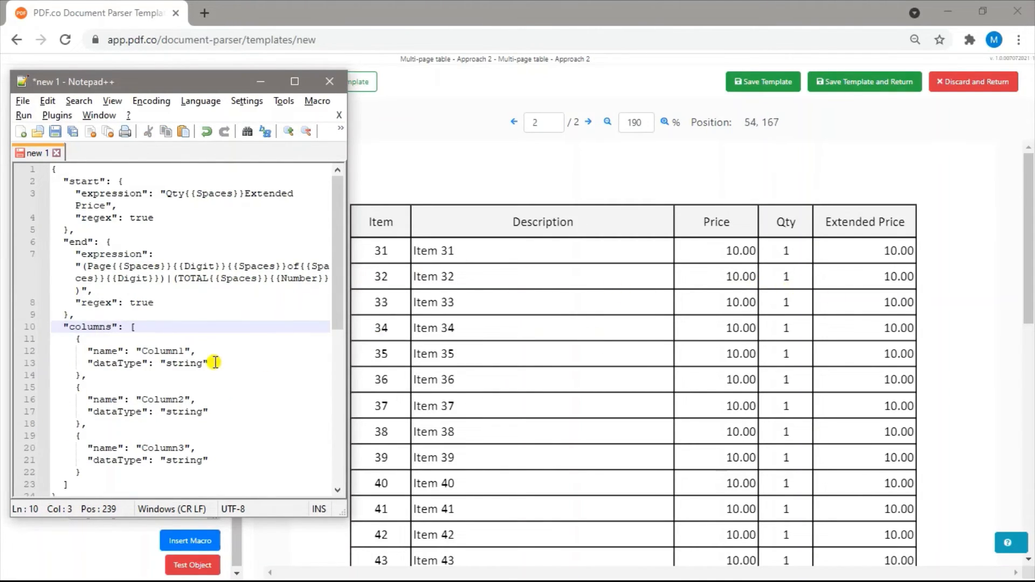
scroll(210, 364, "down", 1)
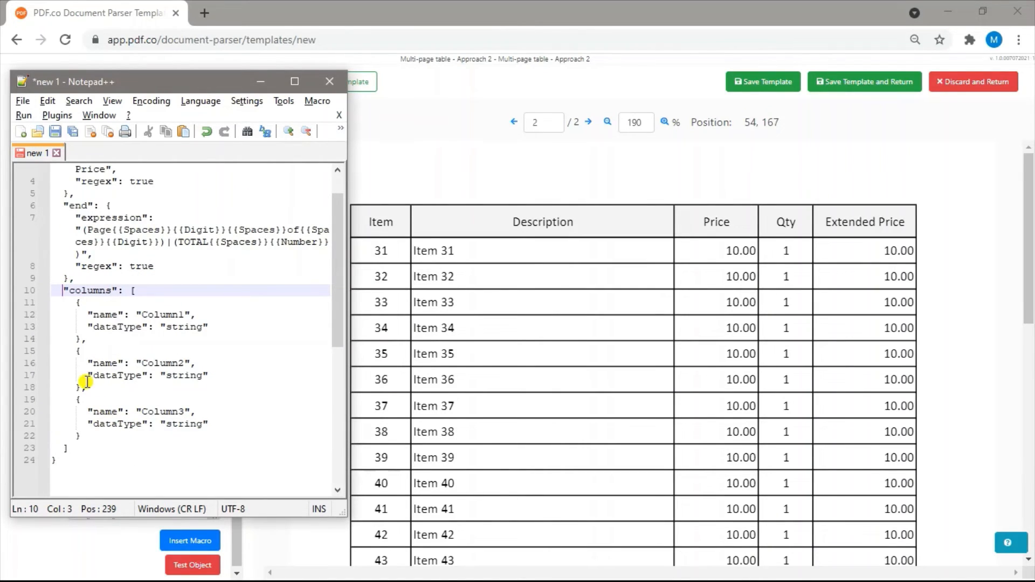
left_click_drag(82, 387, 100, 432)
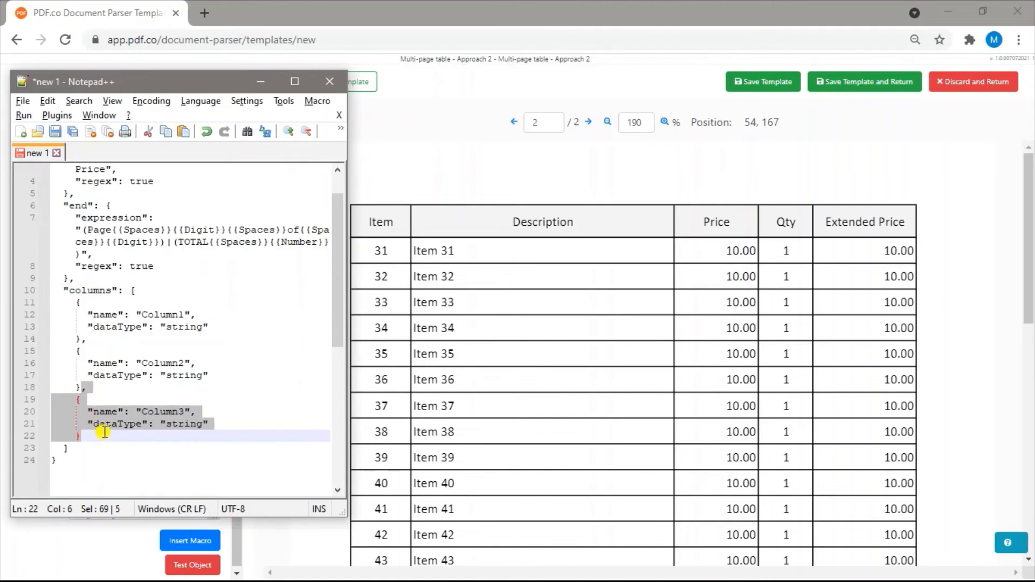
key("ctrl+d")
key("ctrl+d")
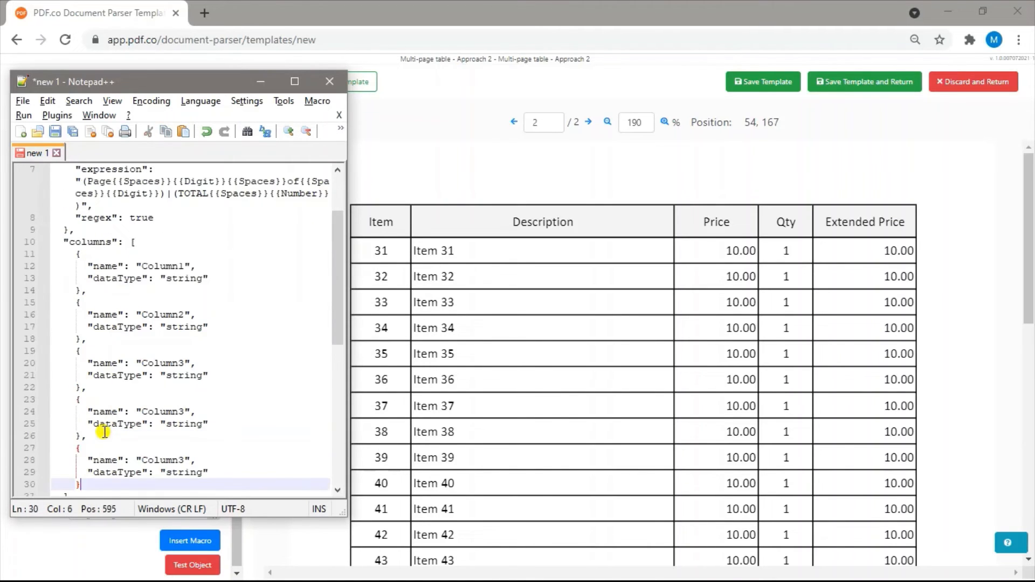
Name the first column Item with data type int, and name the second column Description
double_click(143, 266)
type("Item")
double_click(186, 278)
type("int")
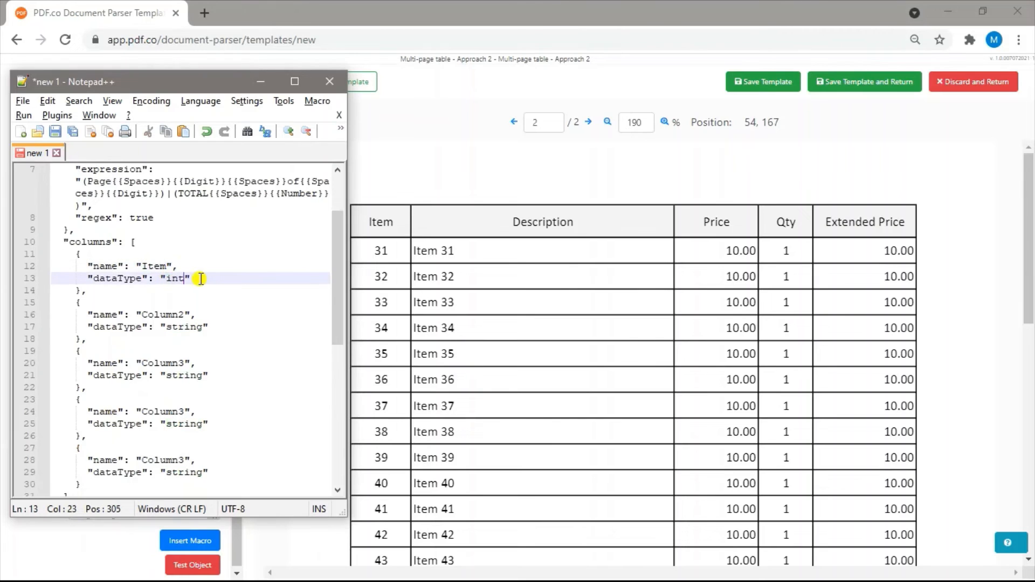
double_click(188, 315)
type("Description")
Name the third column Price with data type decimal and the fourth column Qty with data type int
double_click(172, 363)
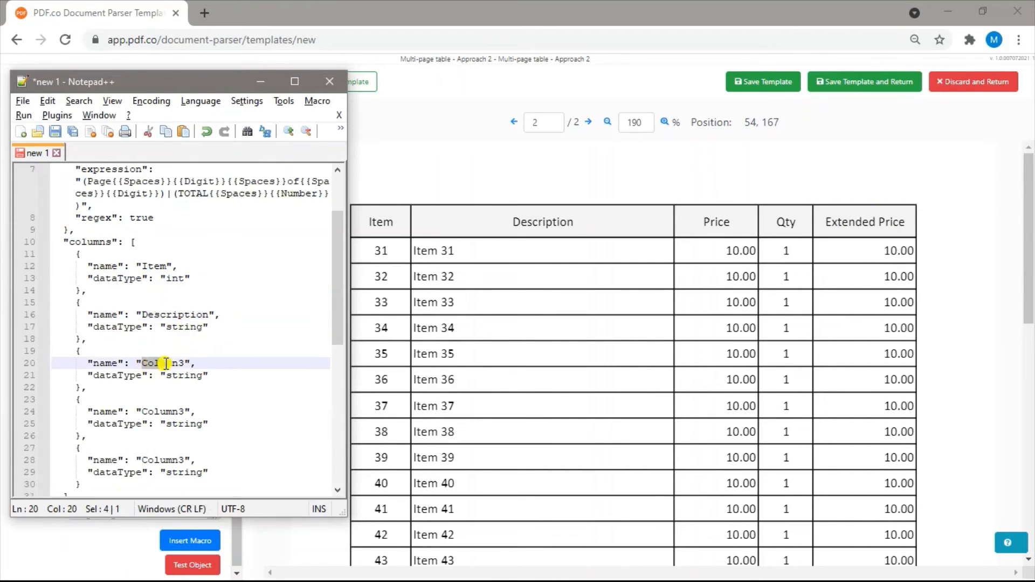
type("Price")
key("End")
double_click(186, 376)
type("decimal")
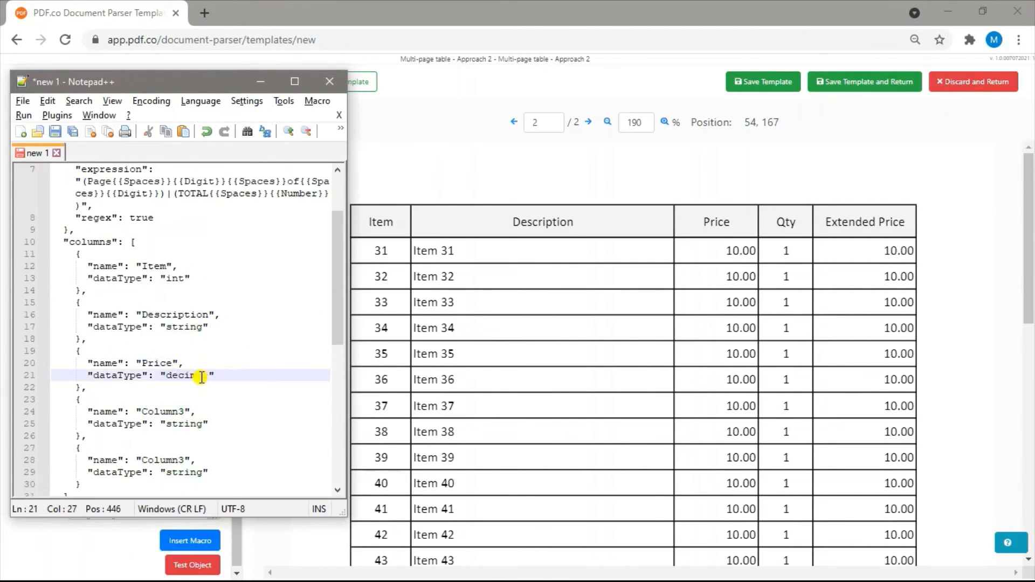
double_click(186, 411)
type("Qty")
double_click(186, 424)
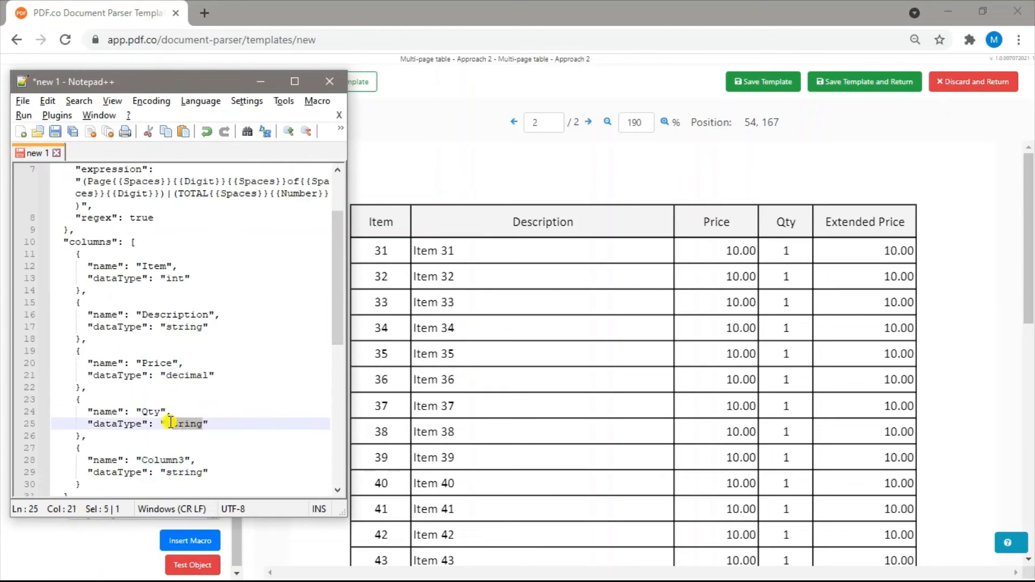
type("int")
Name the fifth column Extended Price and set its data type to decimal
left_click_drag(186, 460, 179, 460)
double_click(179, 461)
type("Extended Price")
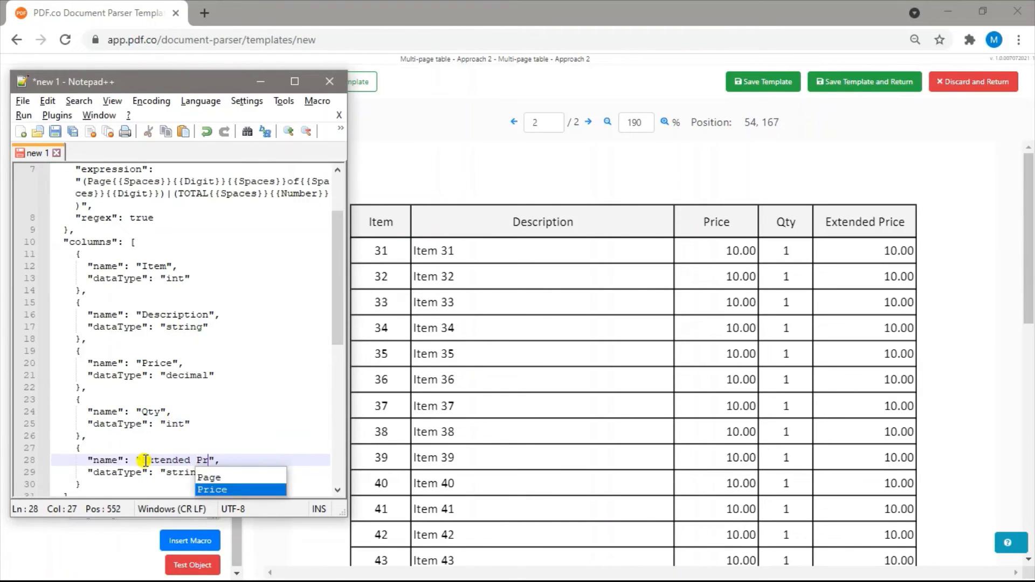
double_click(202, 473)
type("decimal")
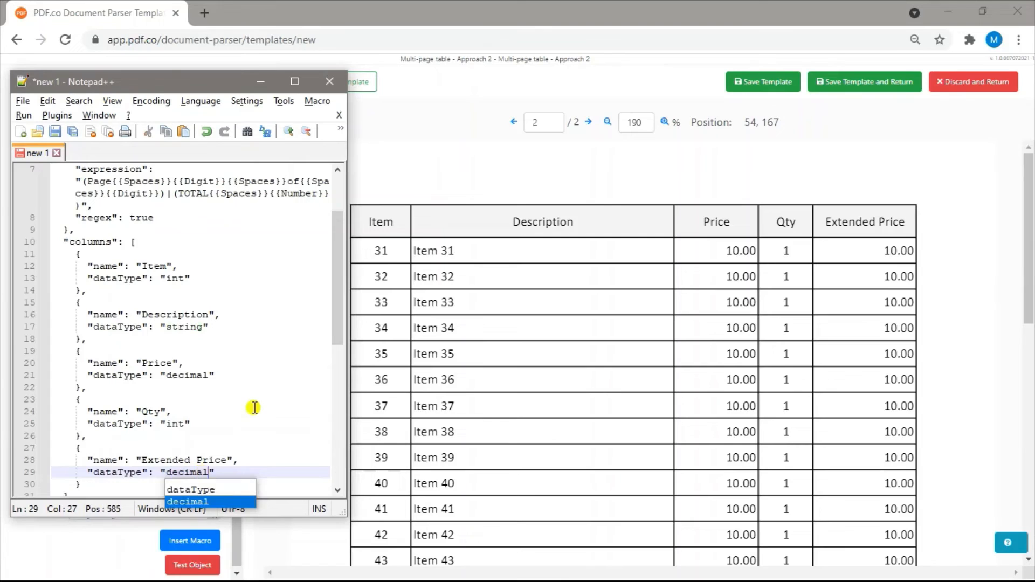
key("End")
Add a comma after the columns list's closing bracket and a new "multipage":true property below it
scroll(80, 205, "down", 1)
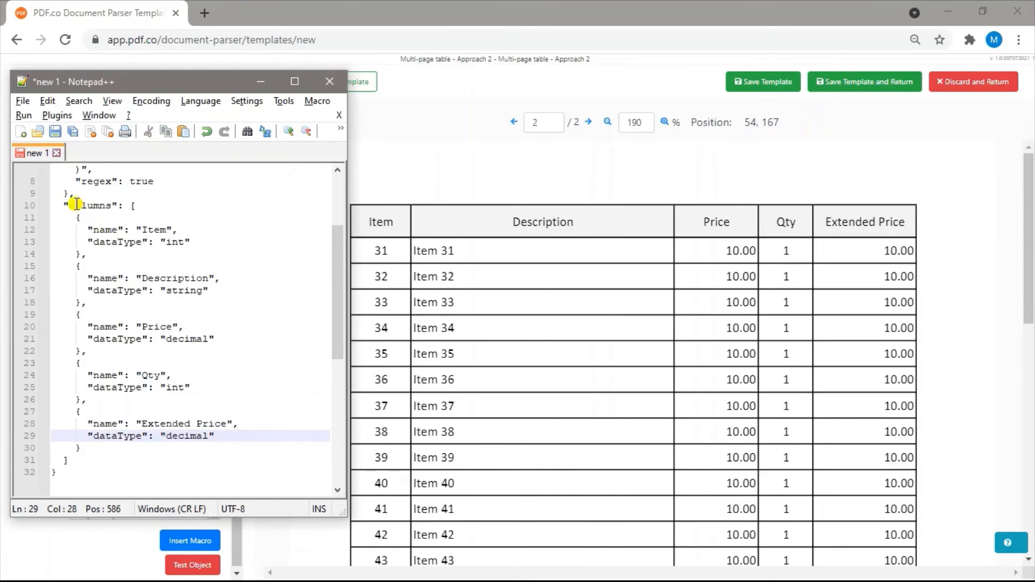
left_click_drag(75, 205, 106, 206)
left_click(134, 206)
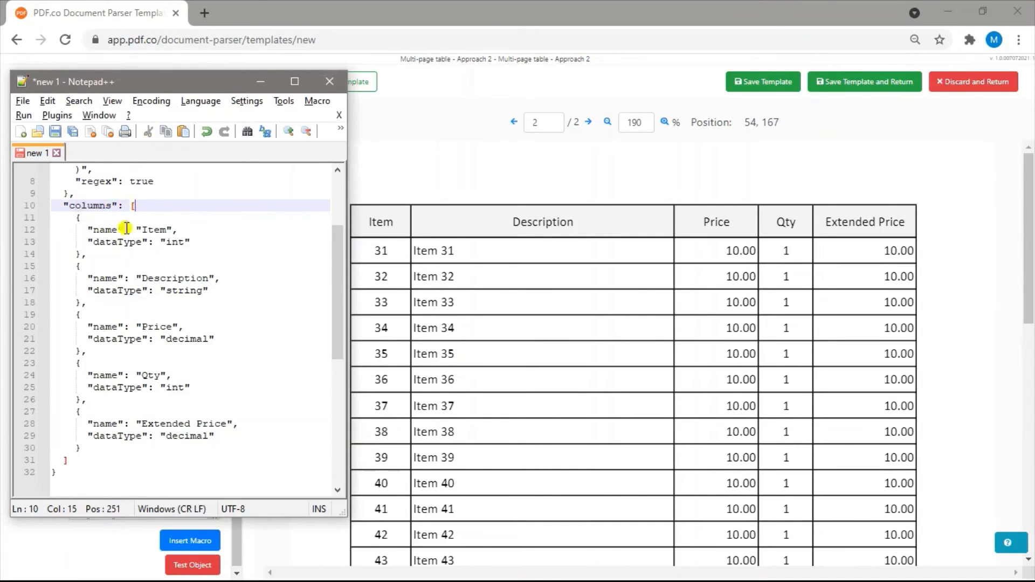
left_click(72, 461)
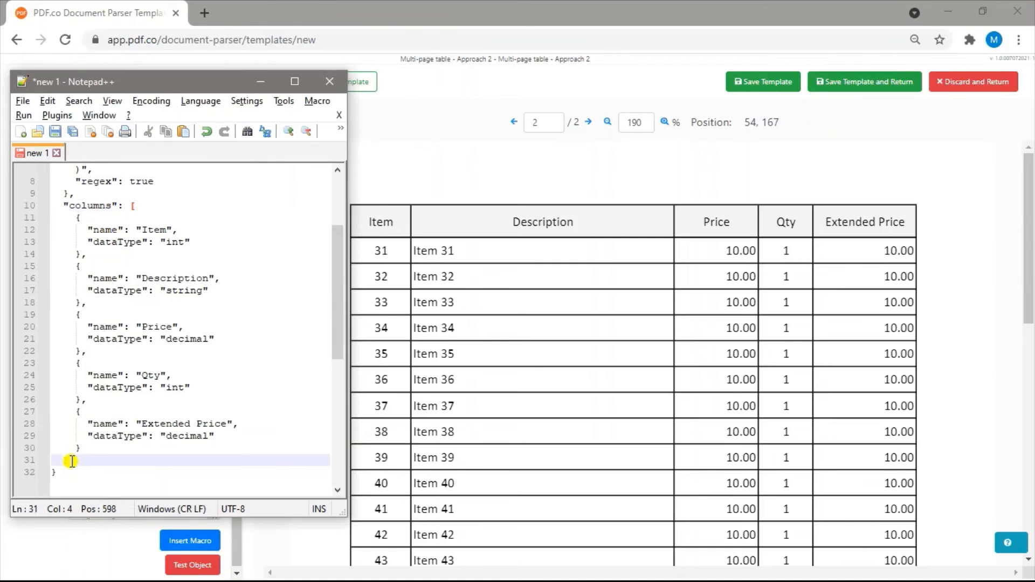
key("Return")
type("\"multipage")
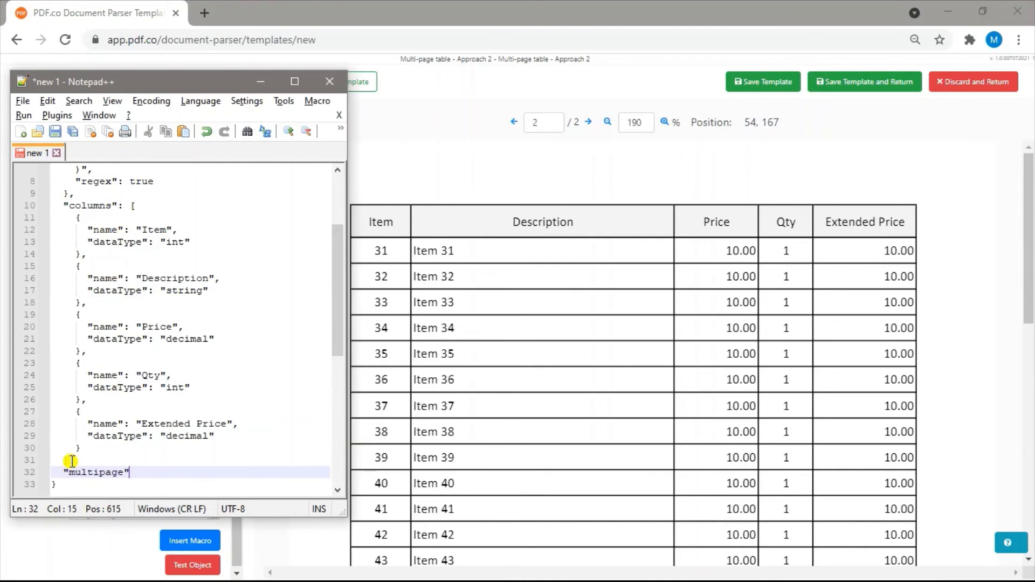
type("\":true")
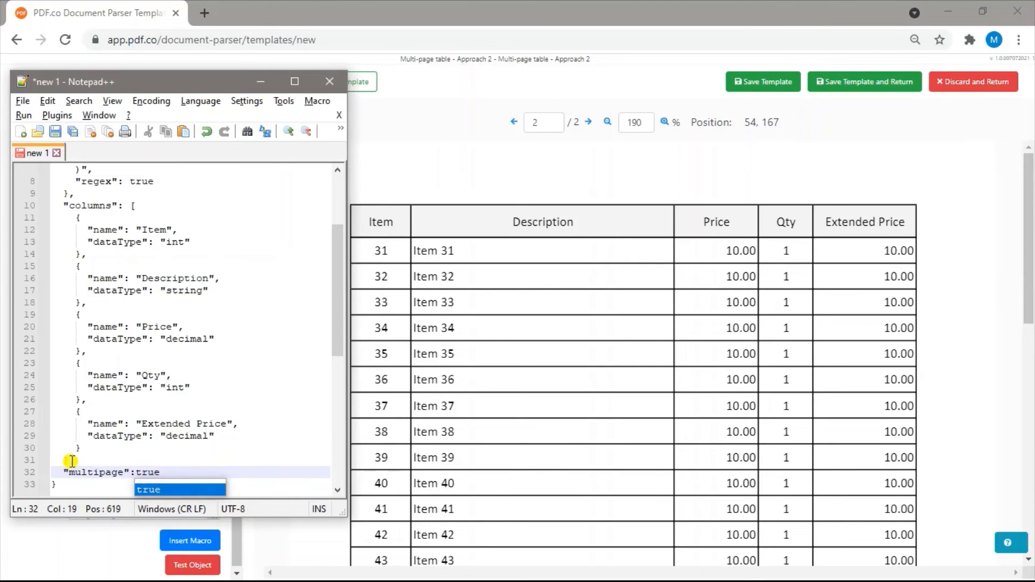
key("Escape")
Copy the complete edited code and replace the SearchBasedTable1 properties in the PDF.co template editor with it
key("ctrl+a")
left_click(108, 5)
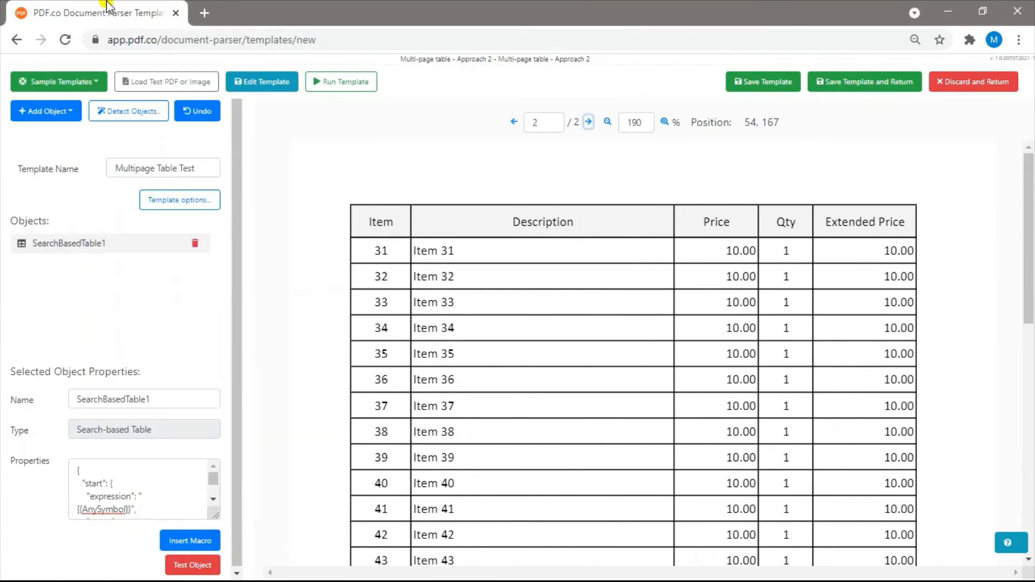
left_click(153, 477)
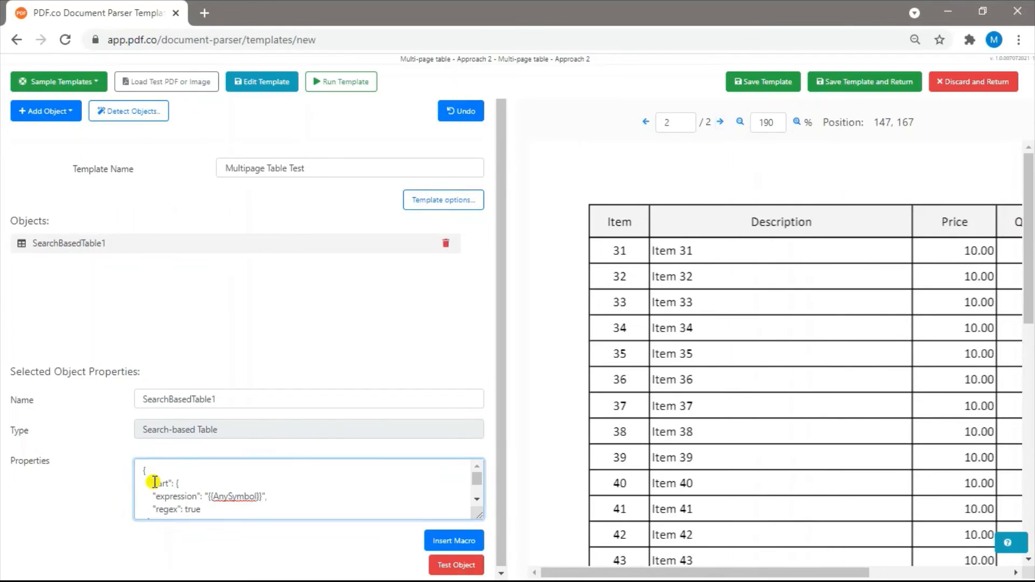
key("ctrl+a")
key("ctrl+v")
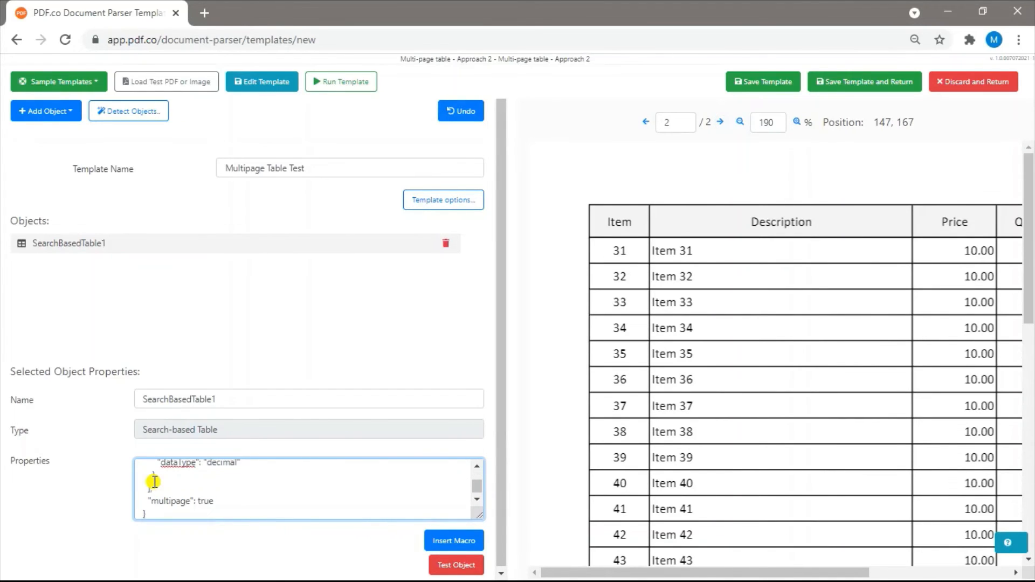
Run the Multipage Table Test template and review the extracted table rows in the grid results
left_click(363, 81)
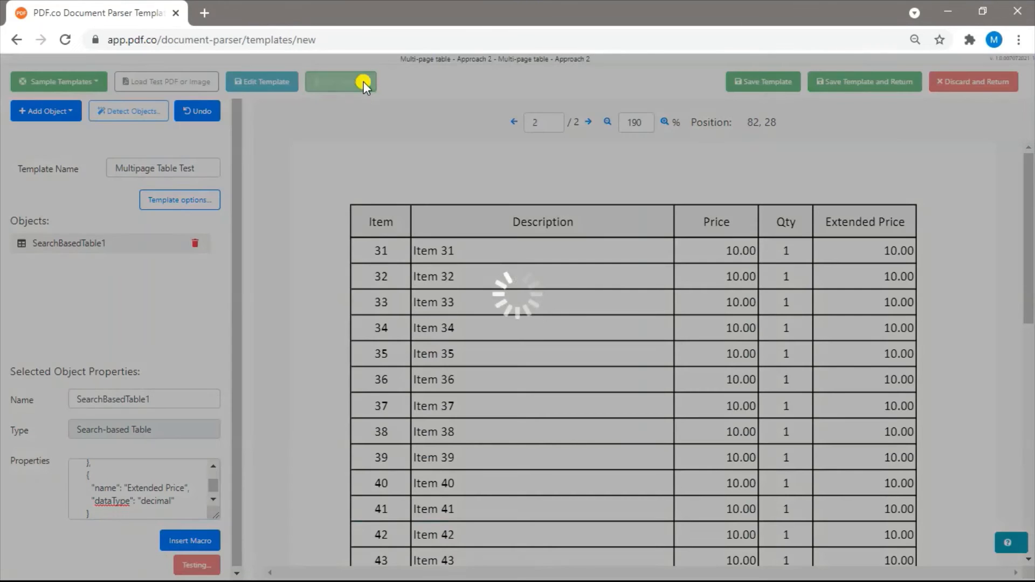
scroll(578, 504, "down", 1)
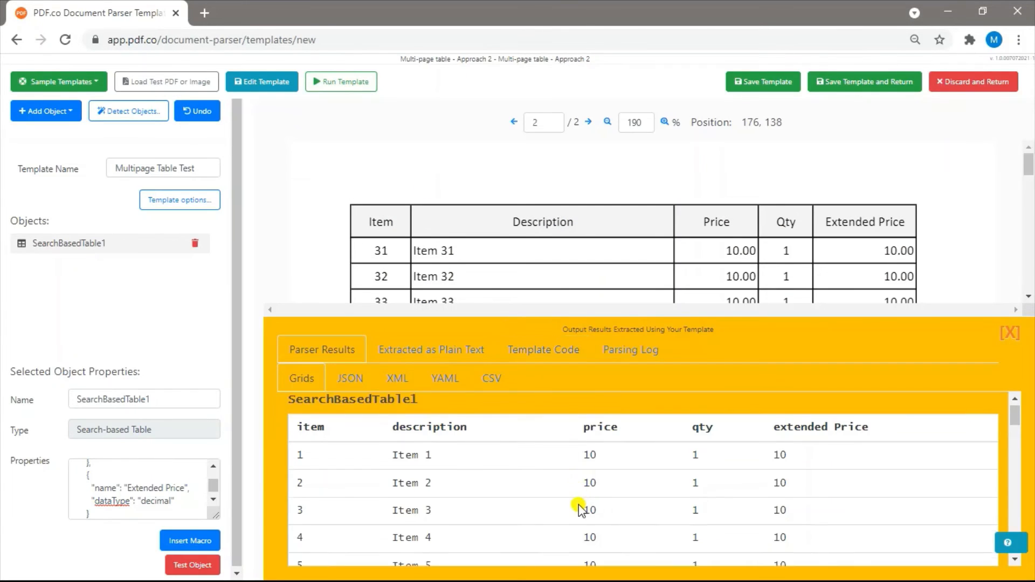
scroll(578, 510, "down", 13)
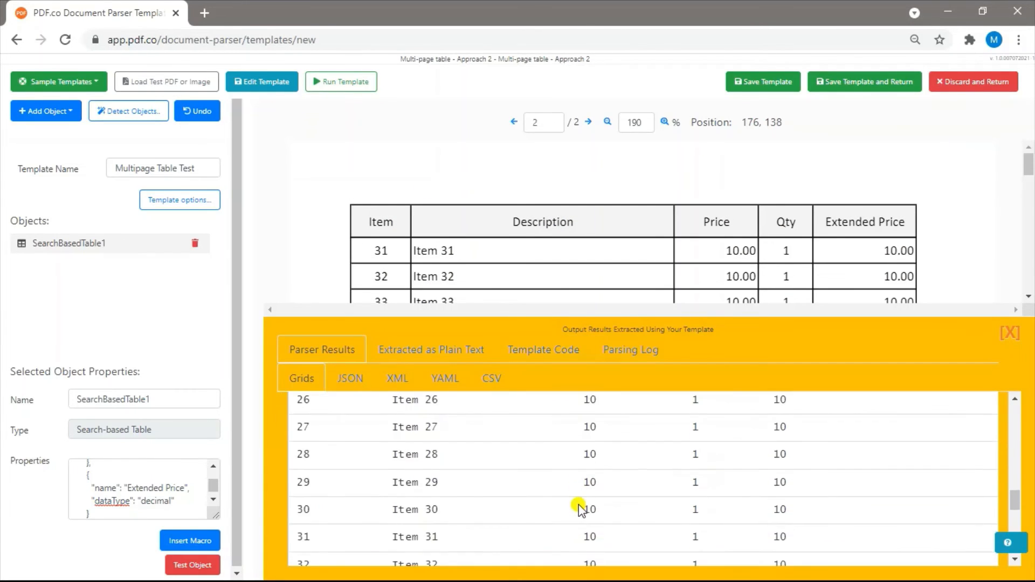
scroll(578, 506, "down", 7)
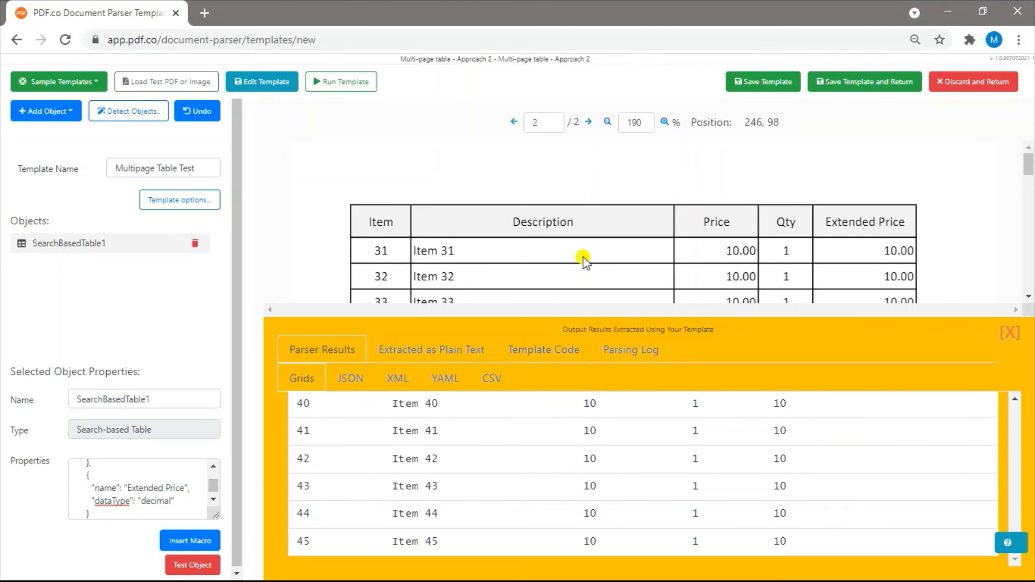
scroll(585, 258, "down", 8)
scroll(585, 259, "up", 1)
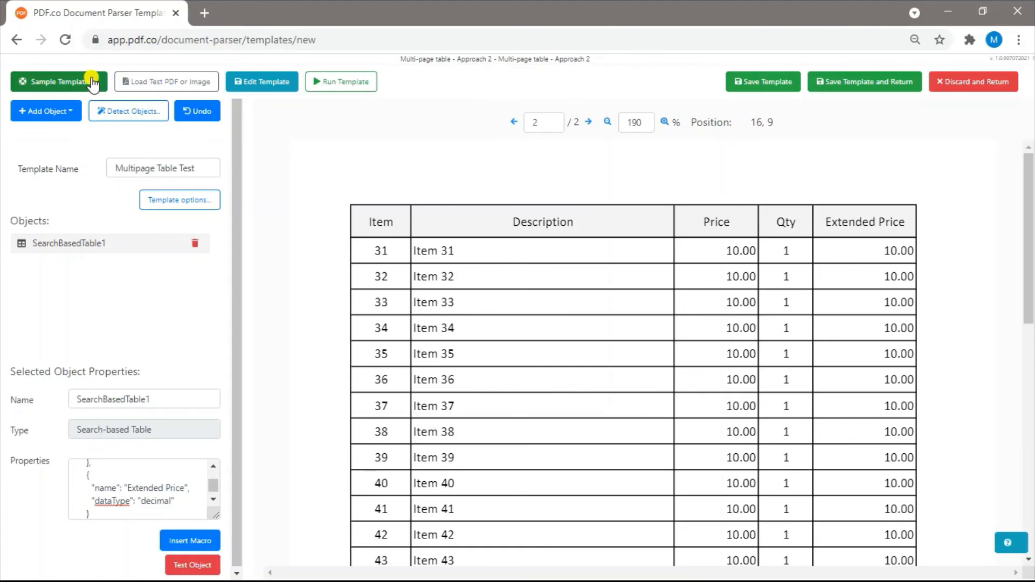
left_click(92, 83)
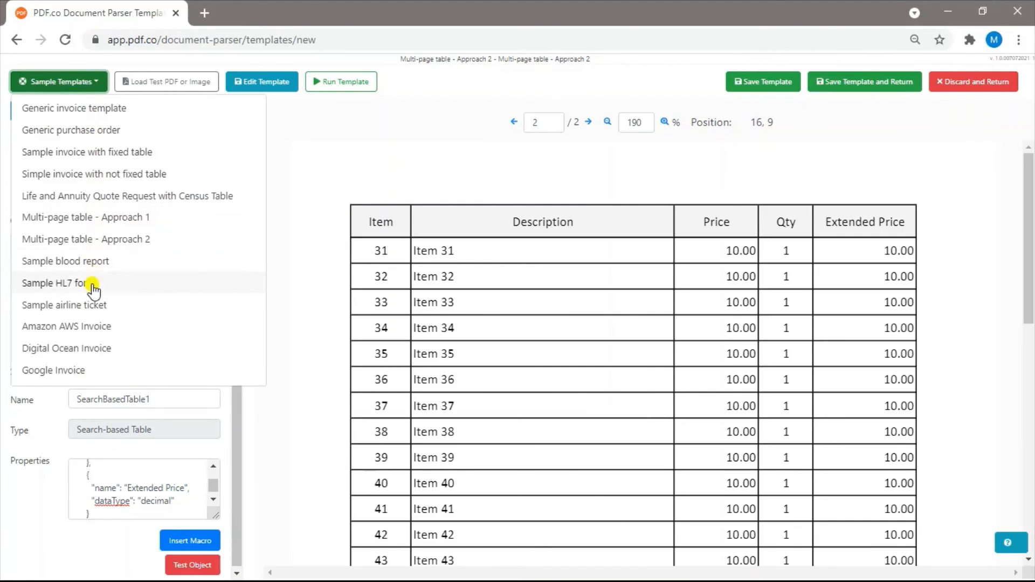
left_click(86, 83)
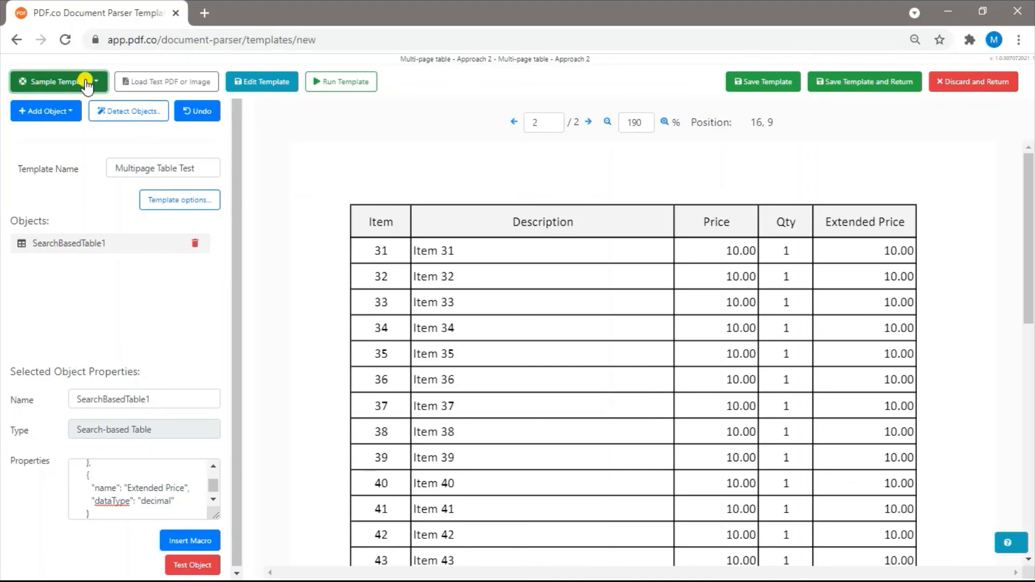
left_click(86, 84)
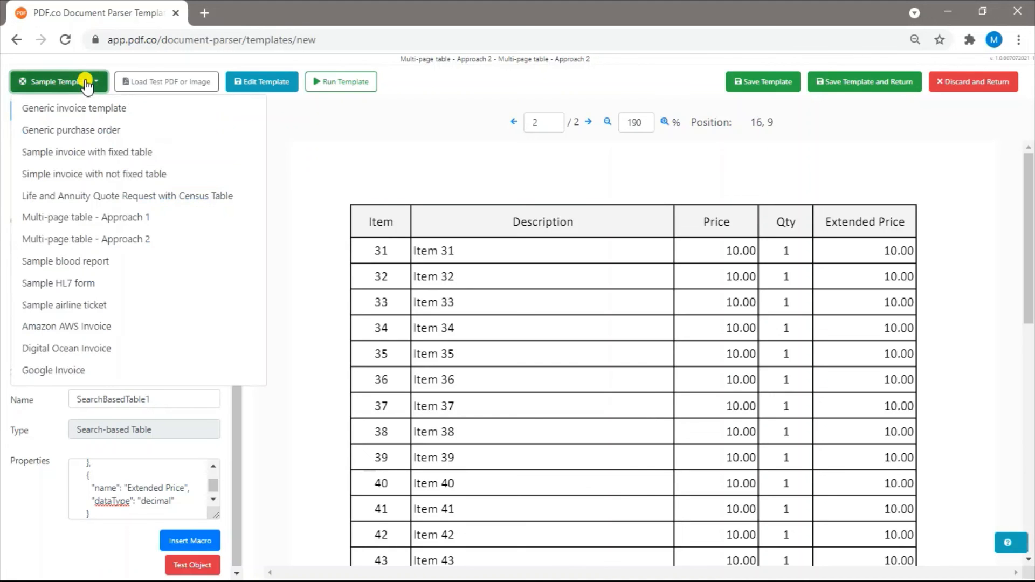
left_click(86, 110)
left_click(584, 139)
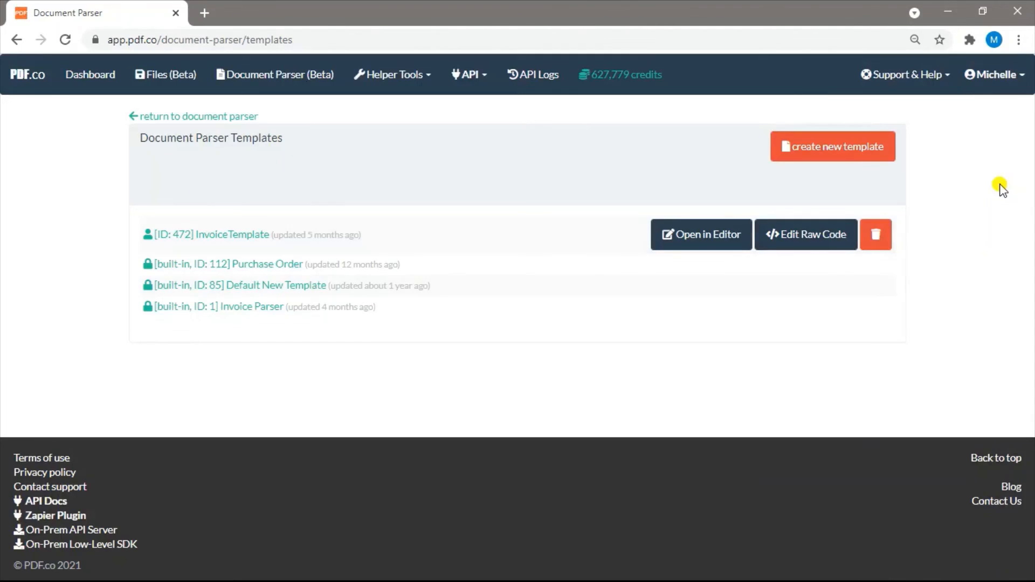
left_click(920, 79)
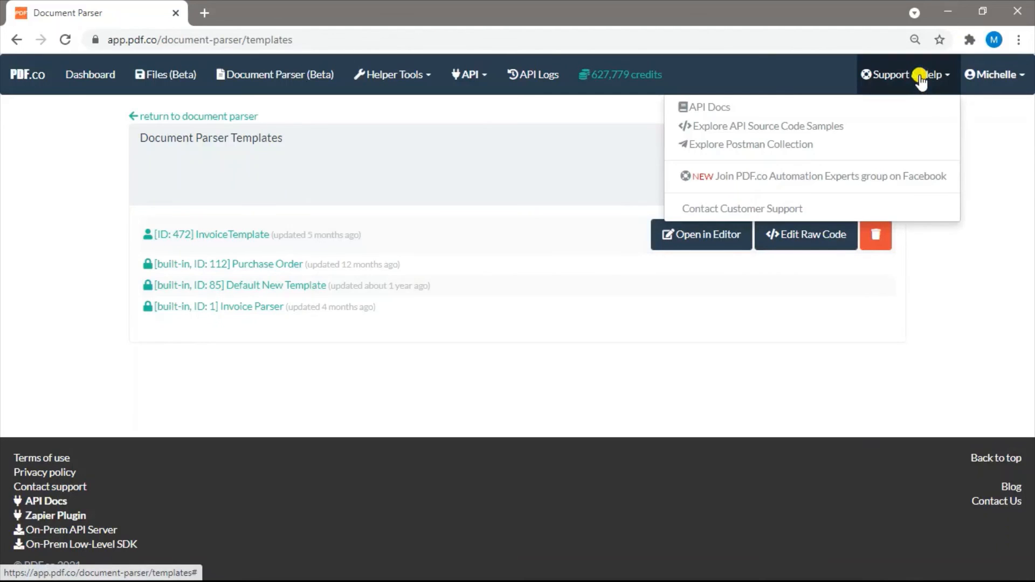